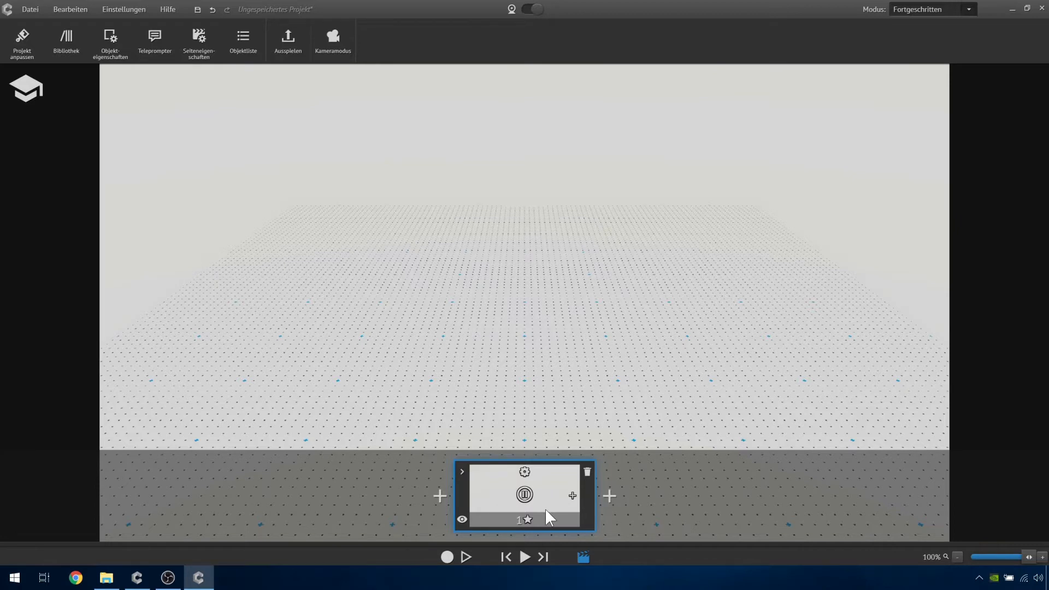
- Add a second page to the scene and return to page 1
{"action": "left_click", "coordinate": [573, 497]}
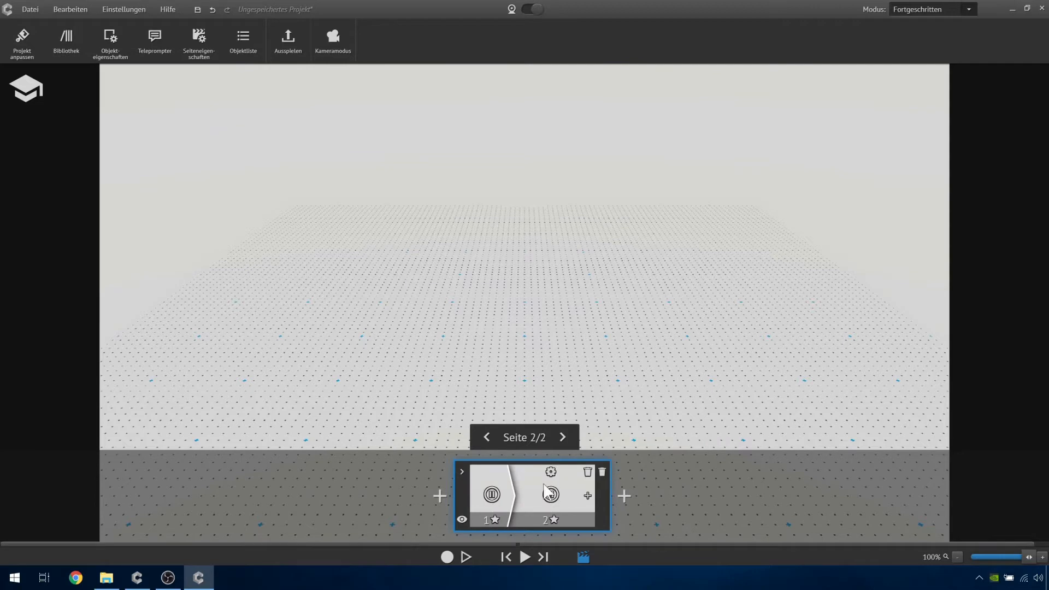
{"action": "left_click", "coordinate": [498, 480]}
{"action": "left_click", "coordinate": [575, 484]}
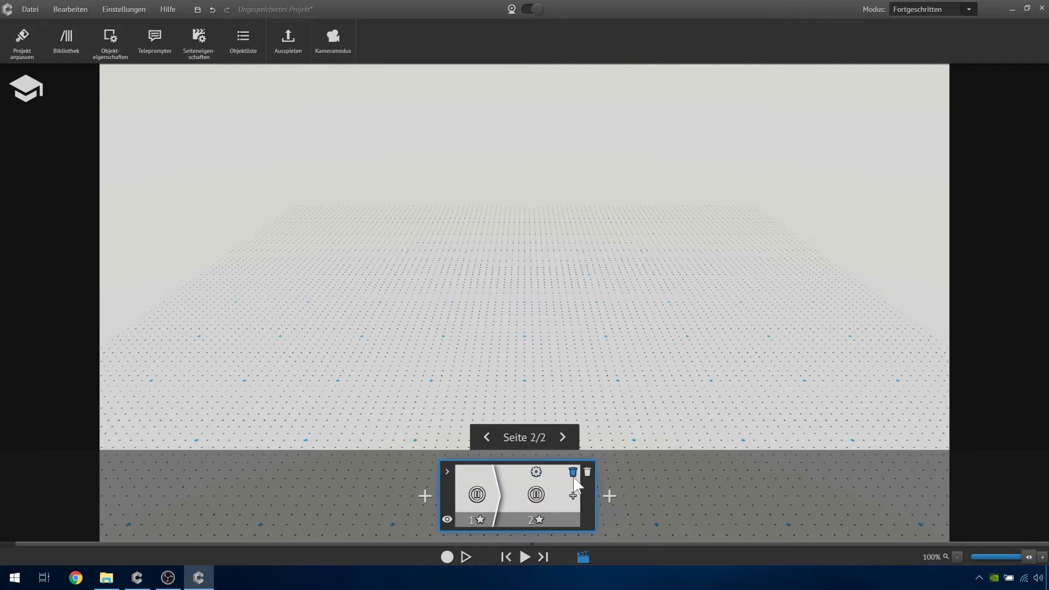
{"action": "left_click", "coordinate": [483, 473]}
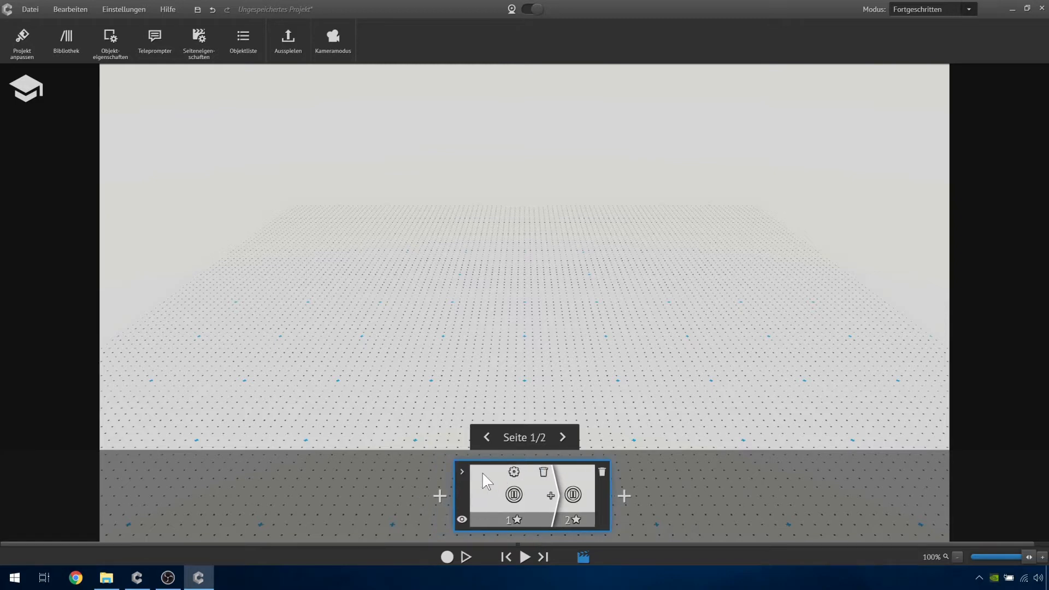
- Place the Cube primitive from the library's models on the left half of page 1's floor and close the library
{"action": "left_click", "coordinate": [64, 47]}
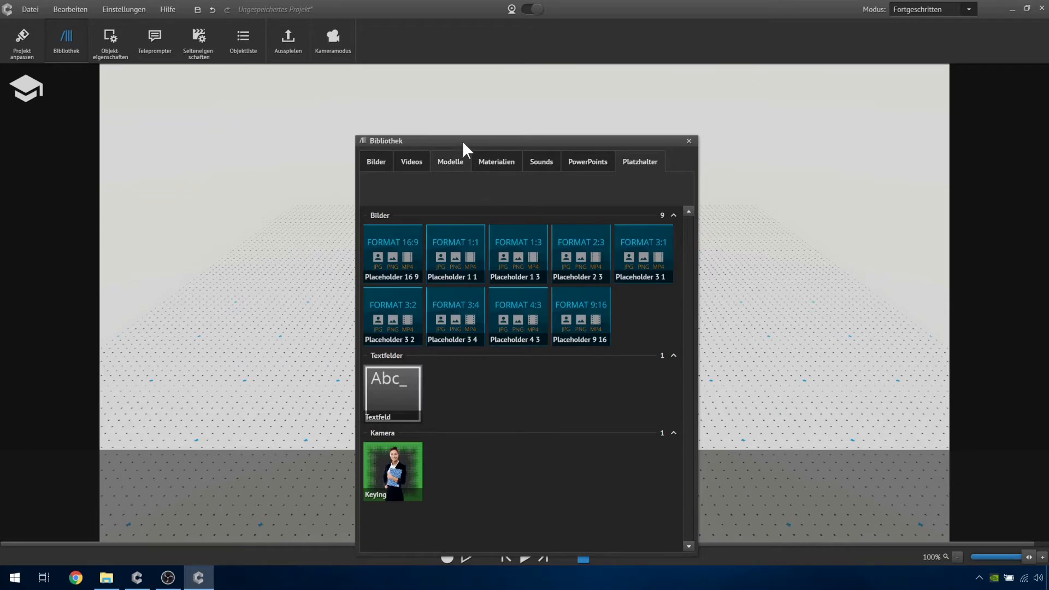
{"action": "left_click_drag", "start_coordinate": [473, 148], "coordinate": [687, 93]}
{"action": "left_click_drag", "start_coordinate": [742, 422], "coordinate": [356, 338]}
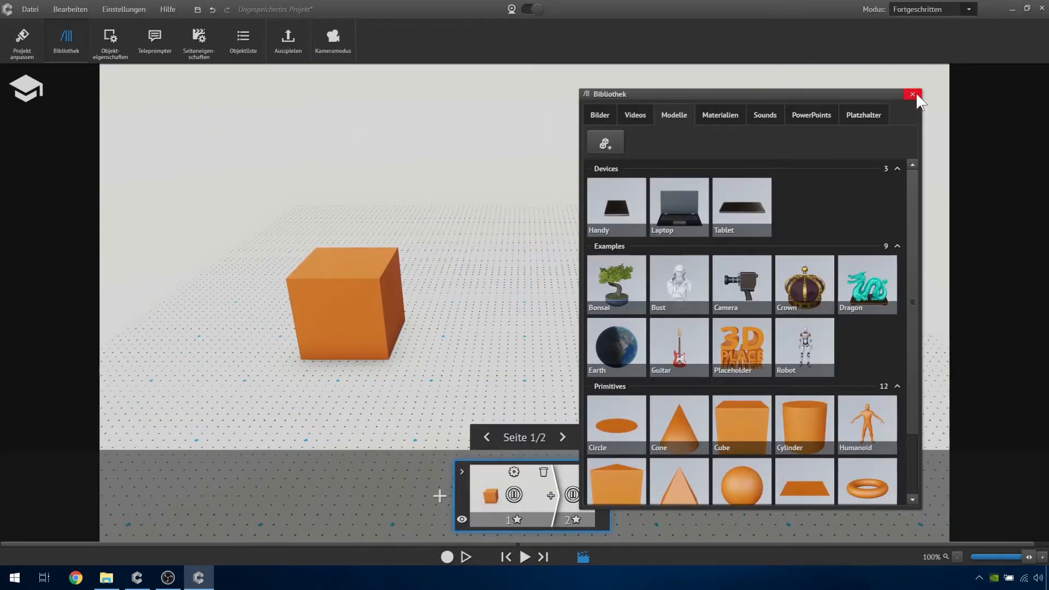
{"action": "left_click", "coordinate": [912, 94]}
- Move the cube to the far rear left of page 1's floor and deselect it
{"action": "left_click", "coordinate": [336, 333]}
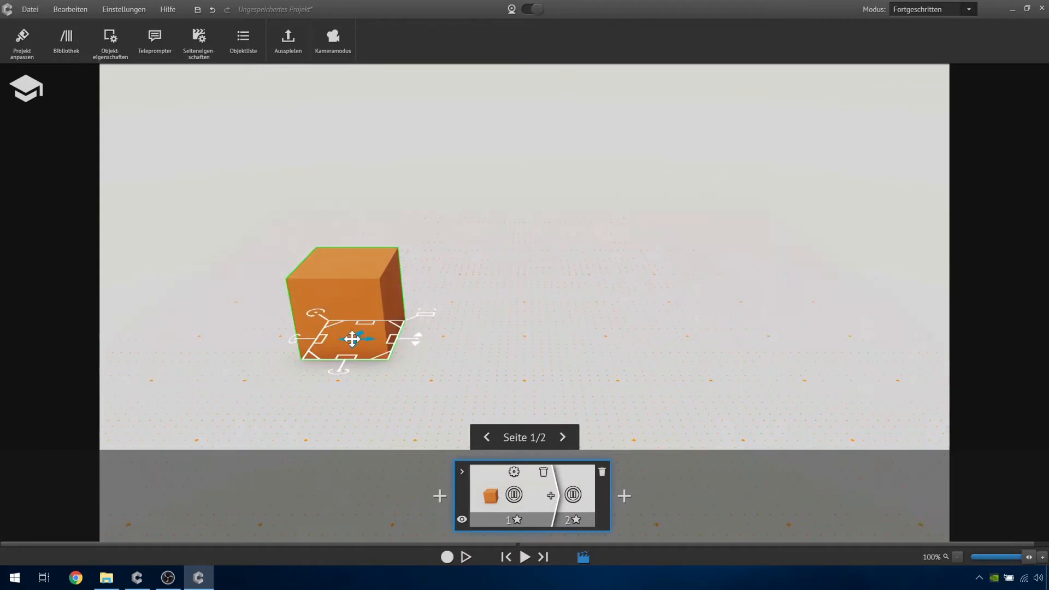
{"action": "left_click_drag", "start_coordinate": [352, 339], "coordinate": [295, 174]}
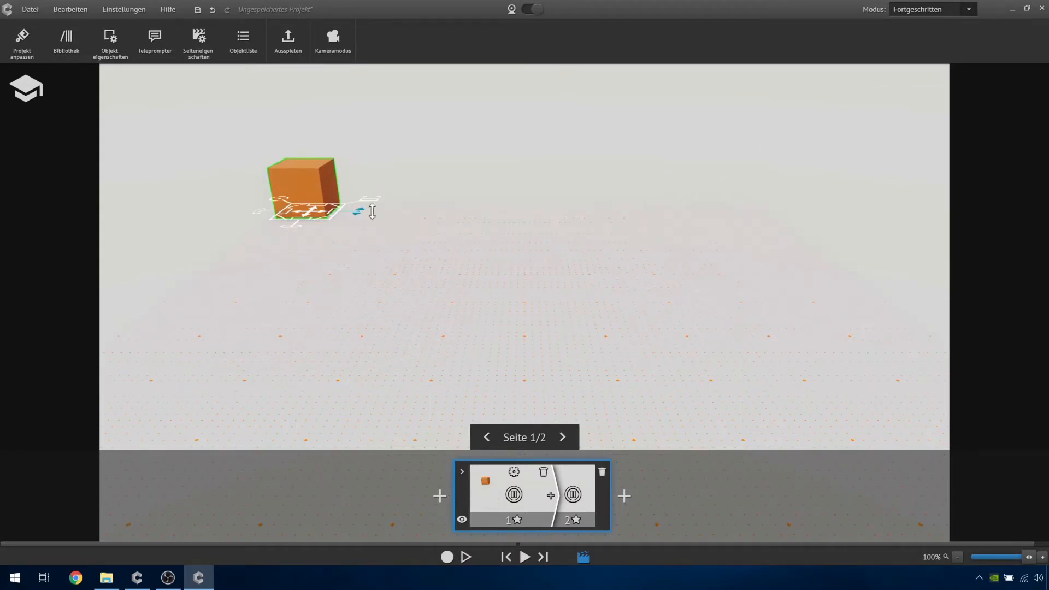
{"action": "left_click", "coordinate": [550, 354]}
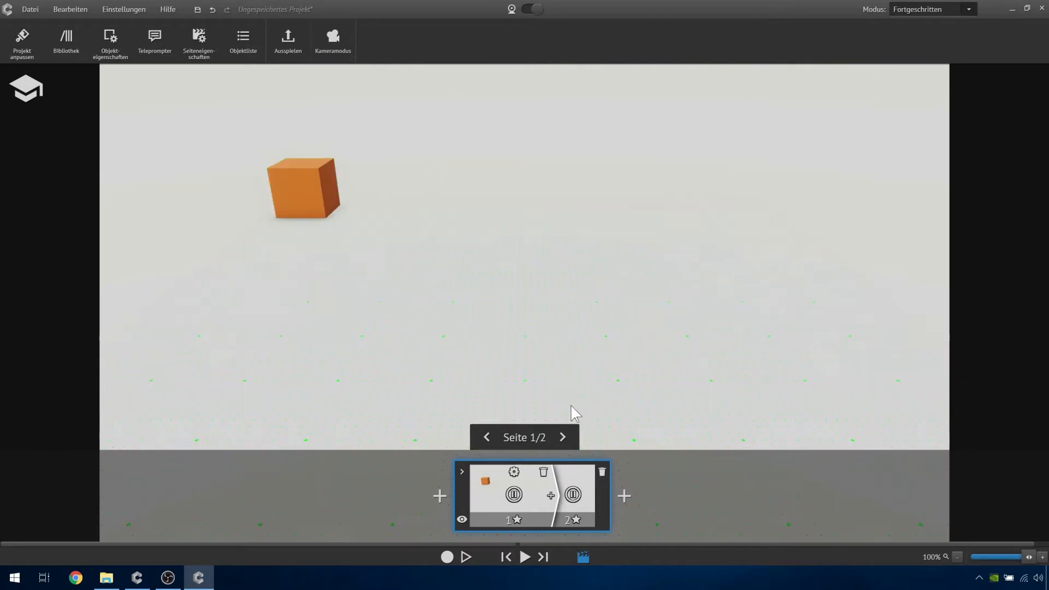
- Transfer the cube from page 1 to the following pages (Auf Folgeseiten übertragen) and delete the transferred cube from page 2
{"action": "left_click", "coordinate": [571, 481]}
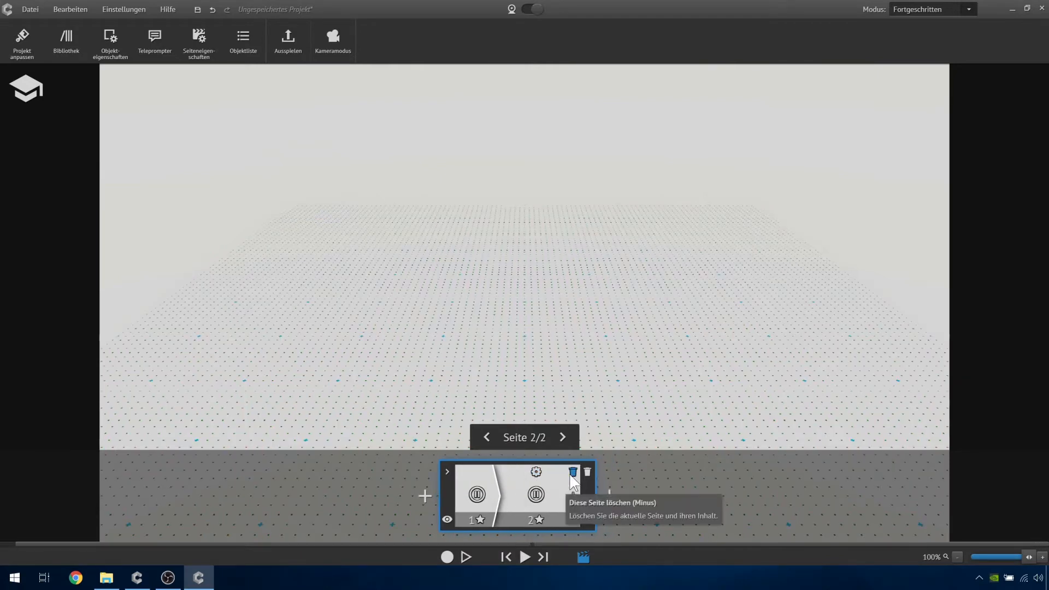
{"action": "left_click", "coordinate": [481, 475]}
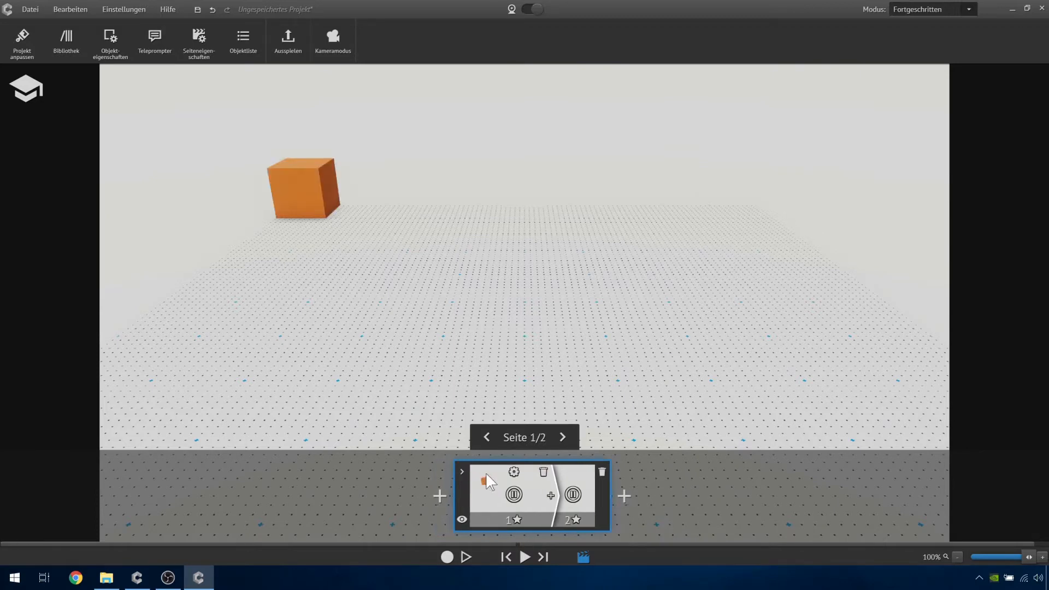
{"action": "left_click", "coordinate": [304, 208]}
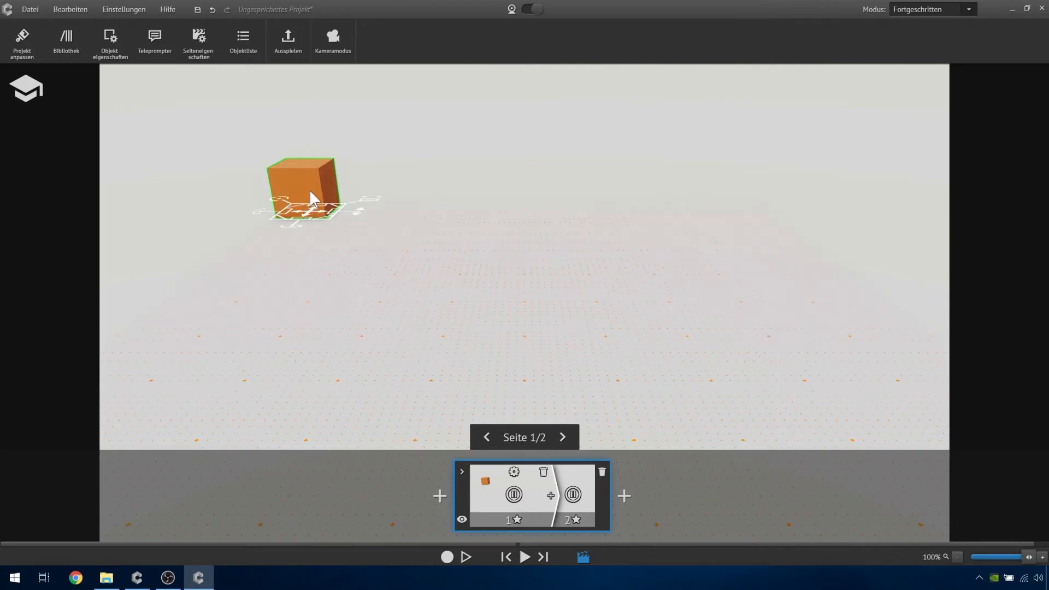
{"action": "right_click", "coordinate": [309, 189]}
{"action": "mouse_move", "coordinate": [352, 254]}
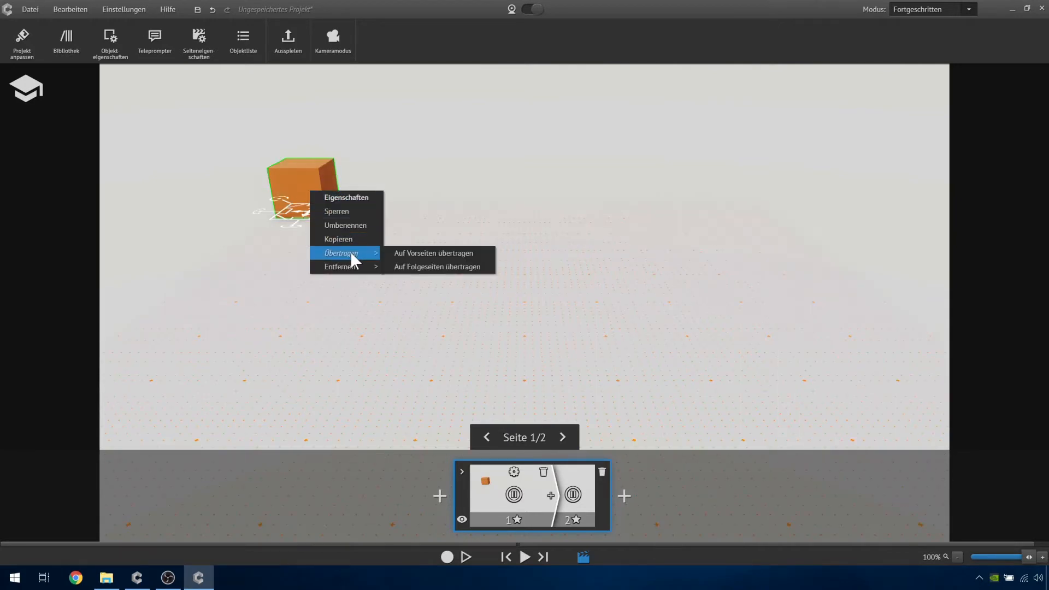
{"action": "left_click", "coordinate": [425, 266]}
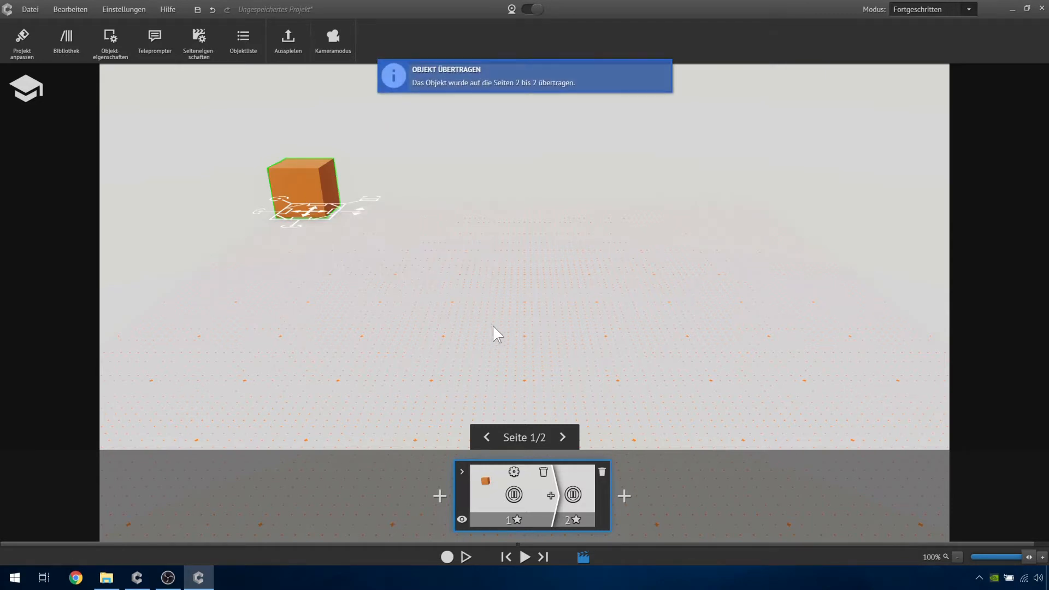
{"action": "left_click", "coordinate": [570, 480]}
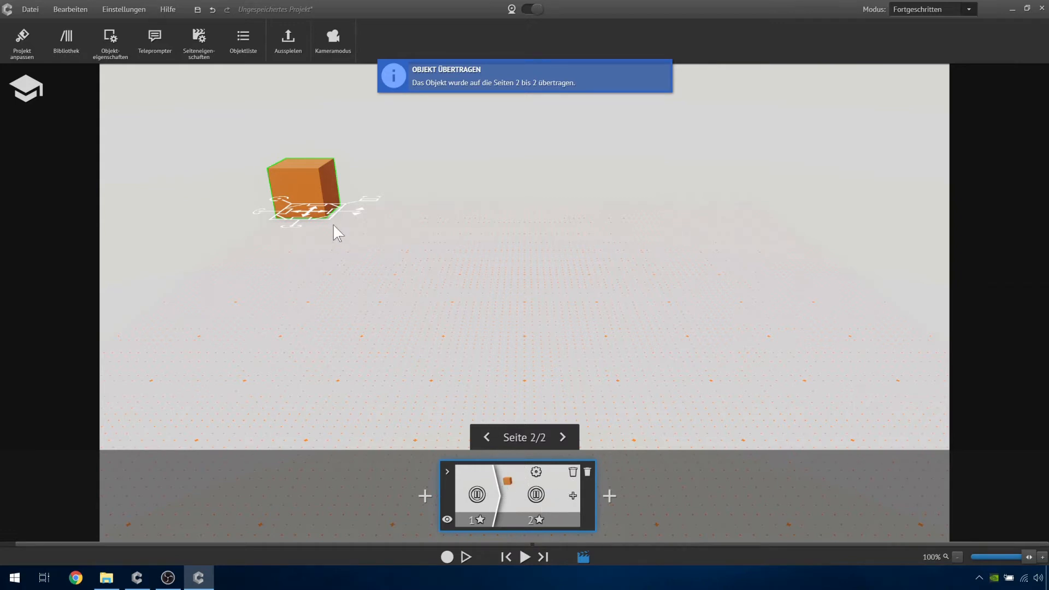
{"action": "key", "text": "Delete"}
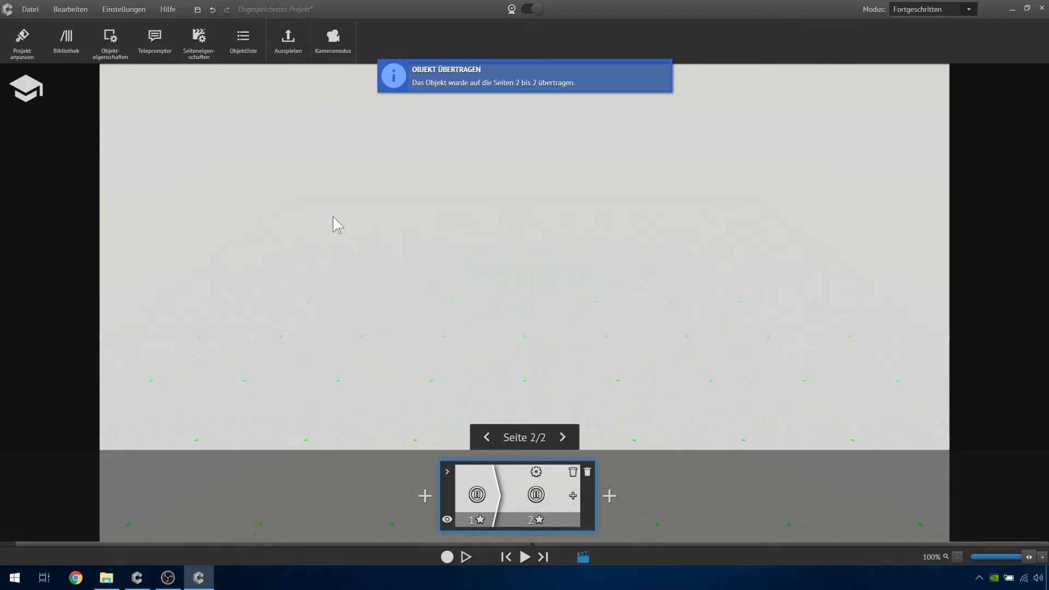
- Copy the cube from page 1 and paste it onto page 2 as a linked object (Verknüpft einfügen)
{"action": "left_click", "coordinate": [471, 477]}
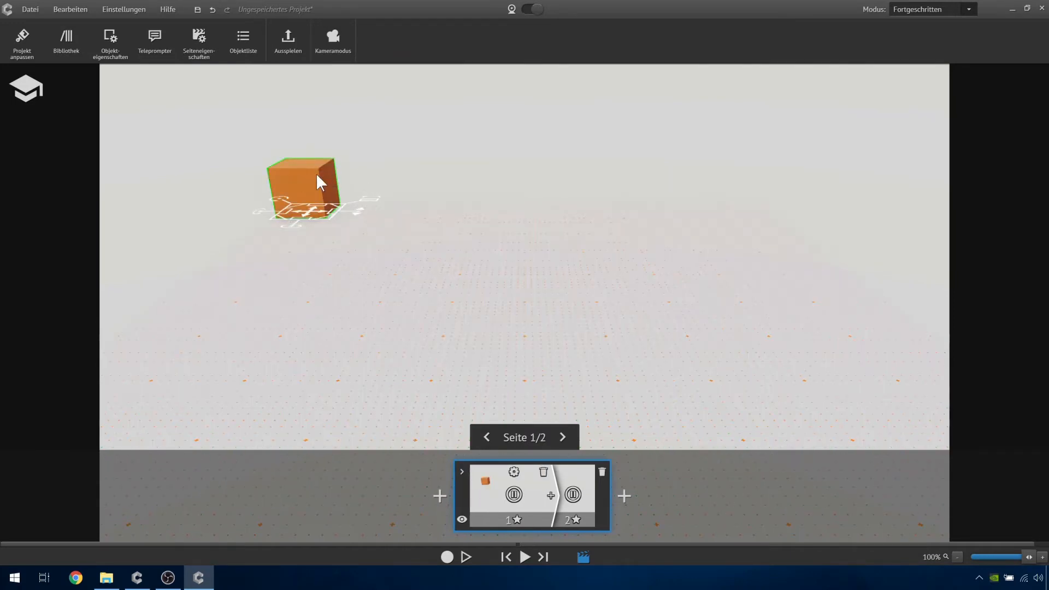
{"action": "right_click", "coordinate": [317, 175]}
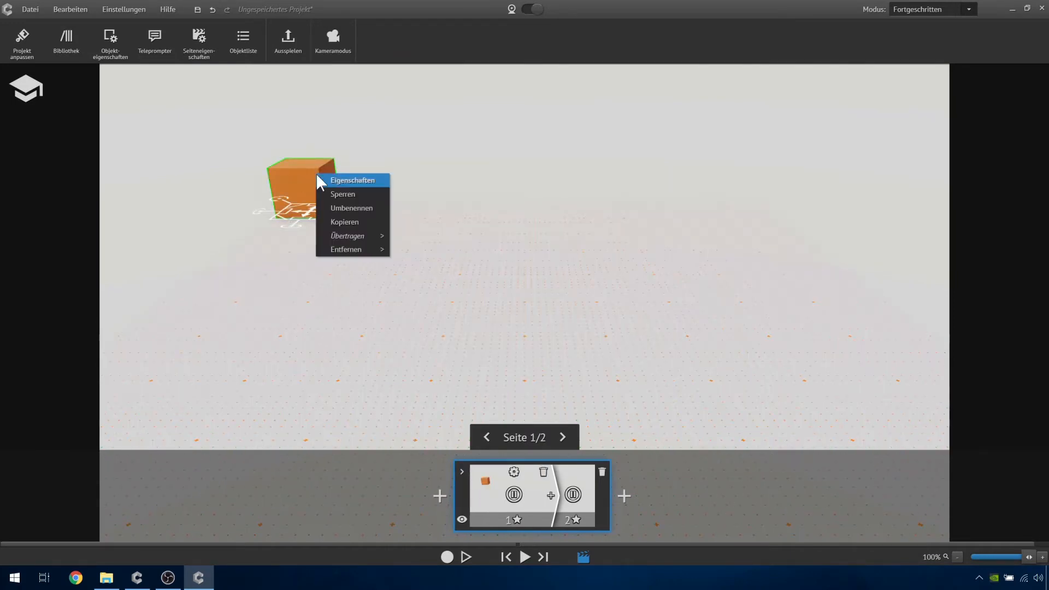
{"action": "left_click", "coordinate": [343, 221]}
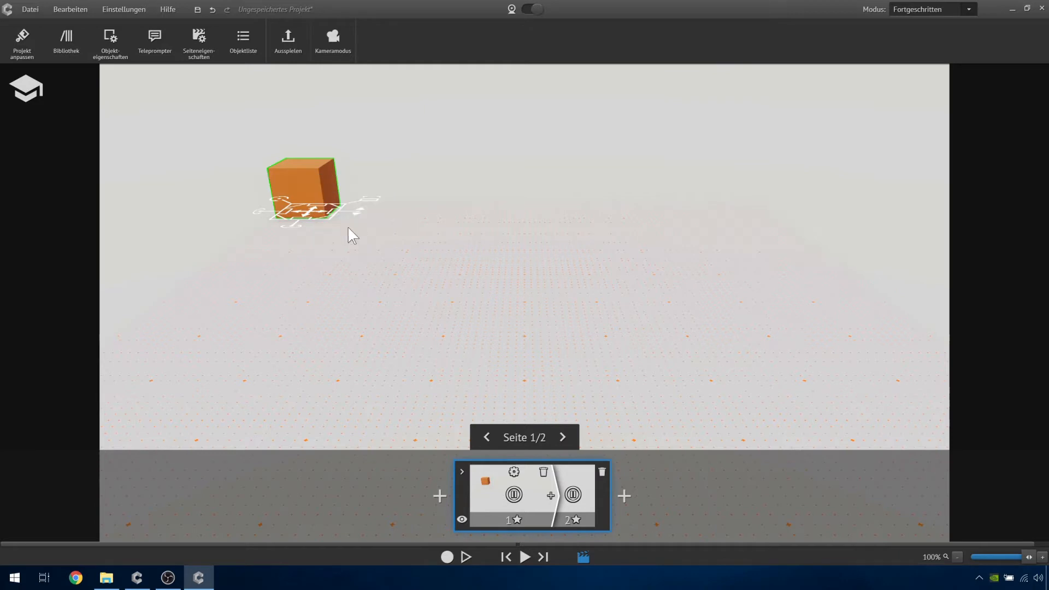
{"action": "left_click", "coordinate": [569, 471]}
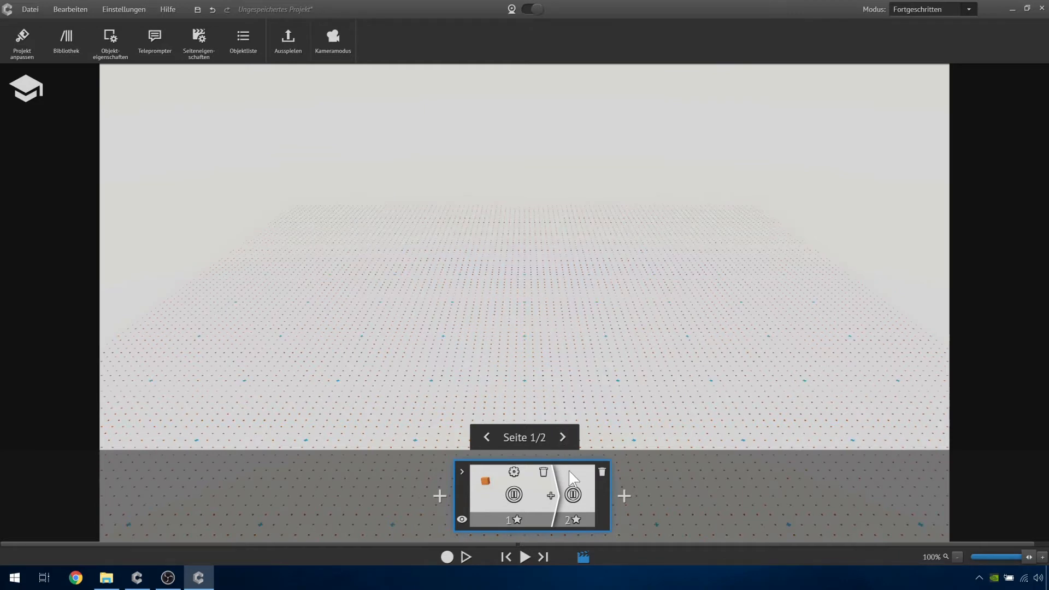
{"action": "right_click", "coordinate": [369, 272]}
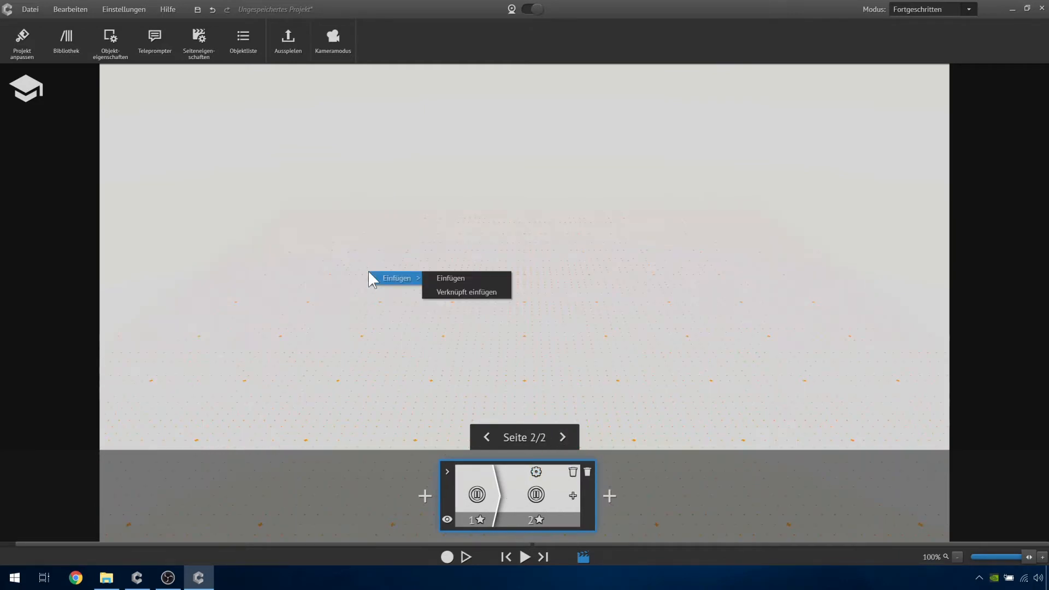
{"action": "left_click", "coordinate": [503, 293]}
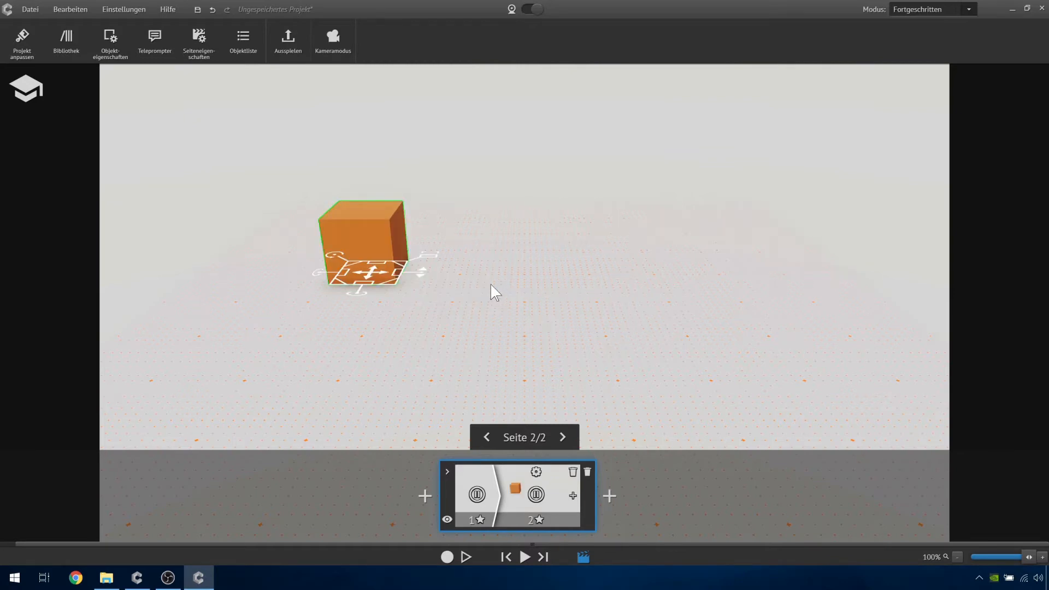
- Move page 2's linked cube toward the front right of the floor and compare its position with page 1
{"action": "left_click_drag", "start_coordinate": [374, 272], "coordinate": [619, 344]}
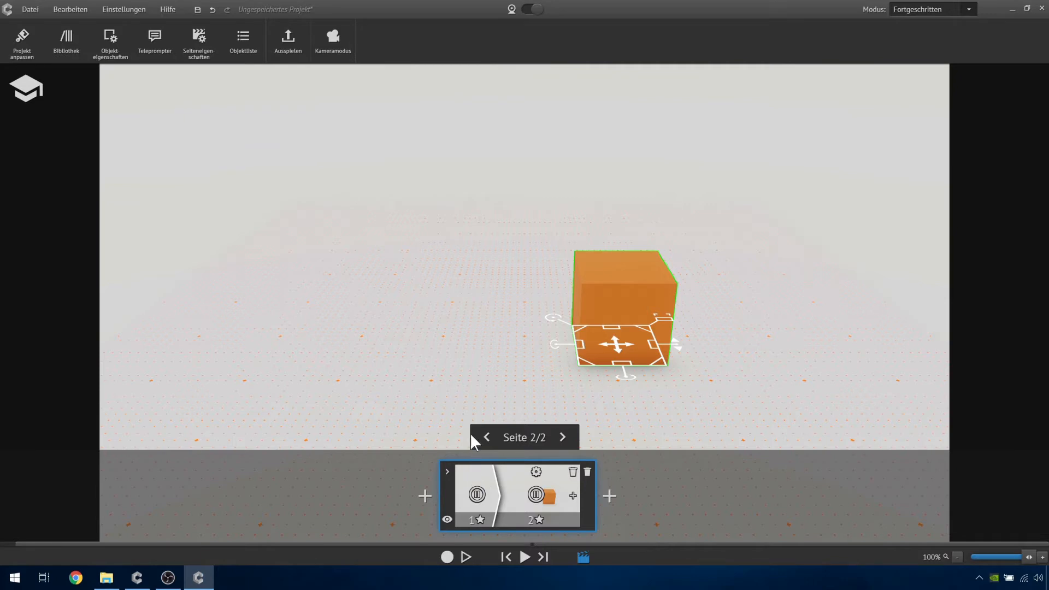
{"action": "left_click", "coordinate": [471, 479]}
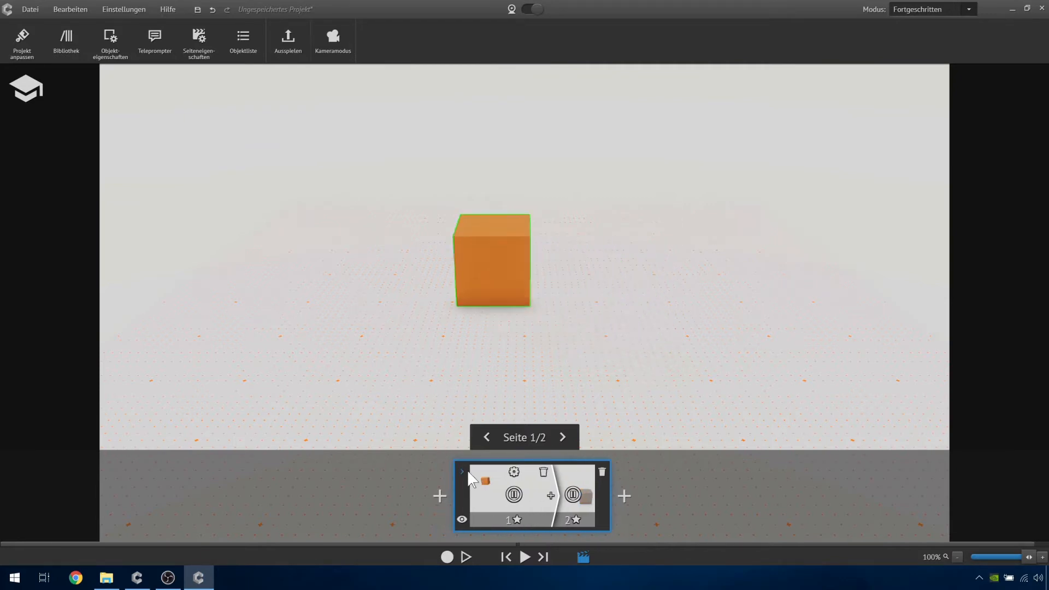
{"action": "left_click", "coordinate": [575, 473]}
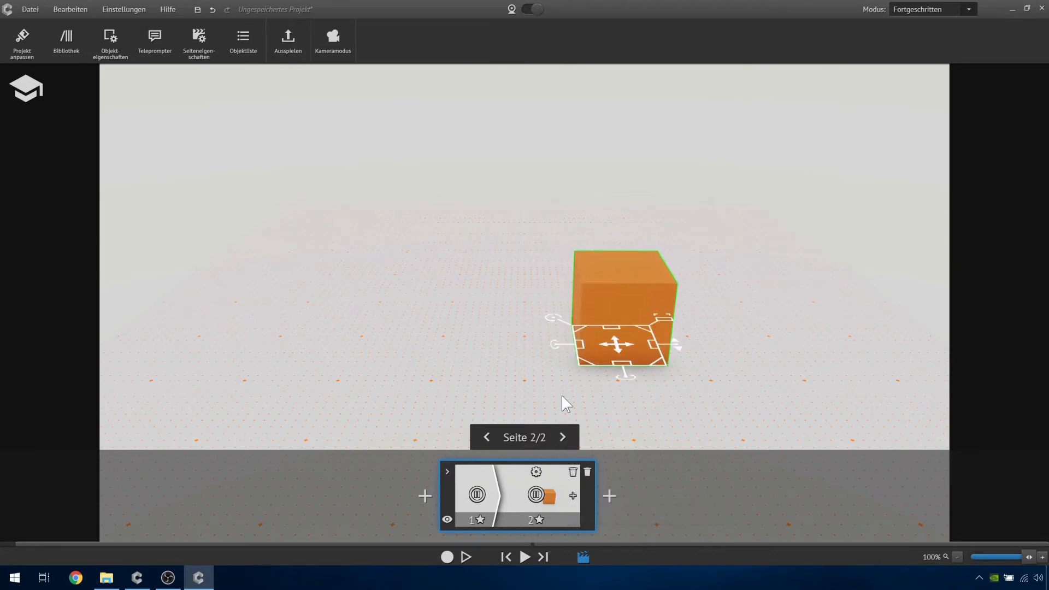
- Rotate and enlarge the linked cube on page 2, comparing it with the cube on page 1
{"action": "left_click_drag", "start_coordinate": [552, 317], "coordinate": [597, 328]}
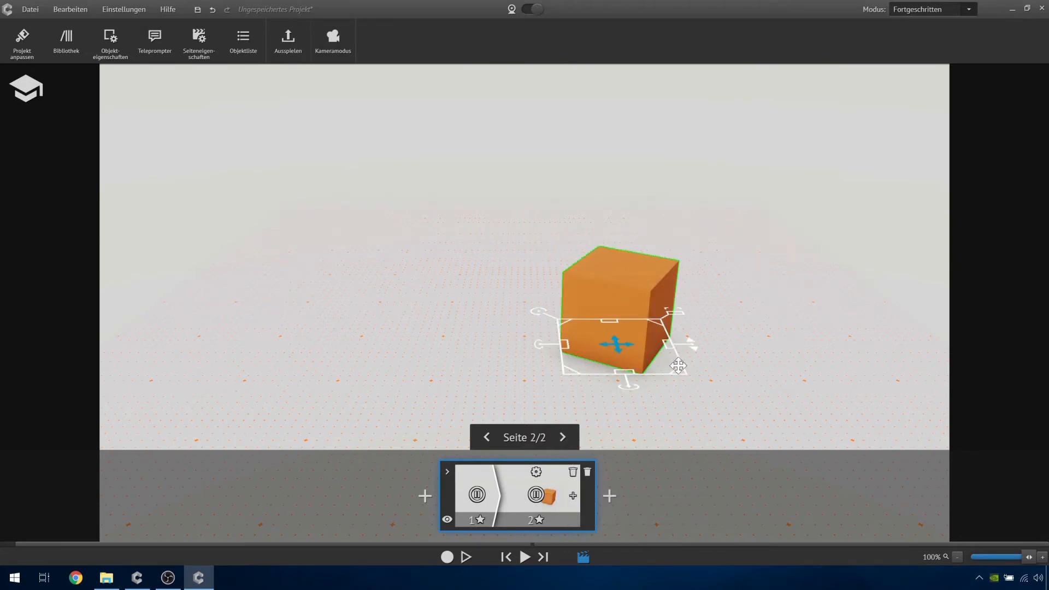
{"action": "left_click_drag", "start_coordinate": [677, 366], "coordinate": [787, 438]}
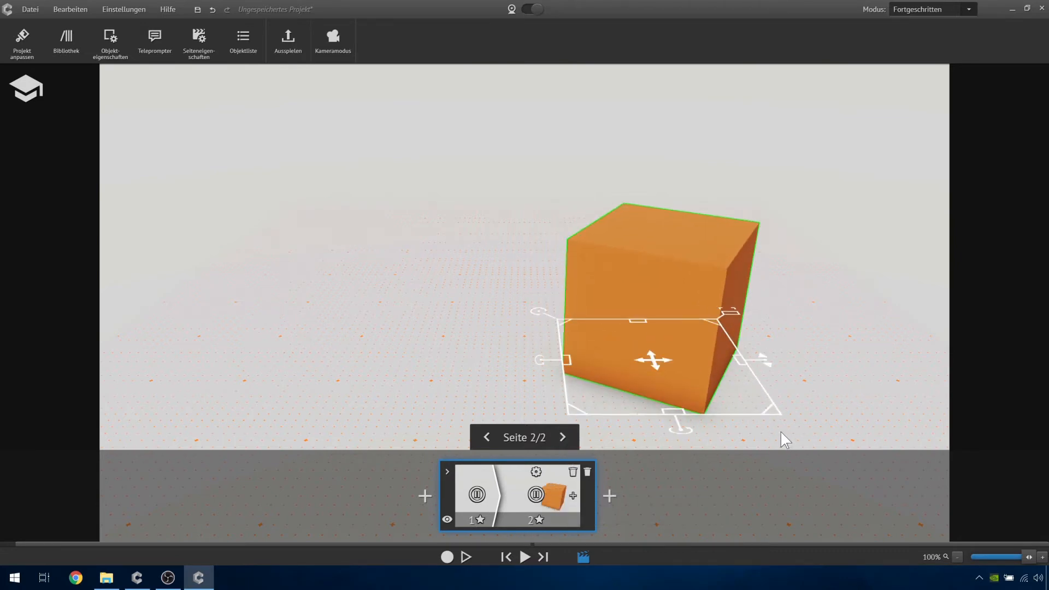
{"action": "left_click", "coordinate": [483, 479]}
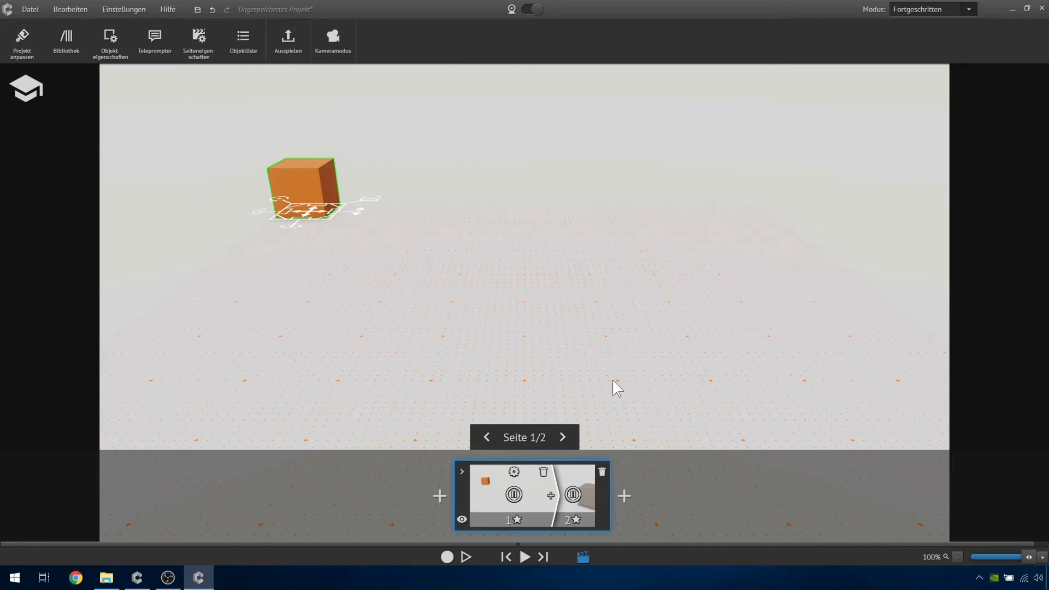
{"action": "left_click", "coordinate": [577, 472]}
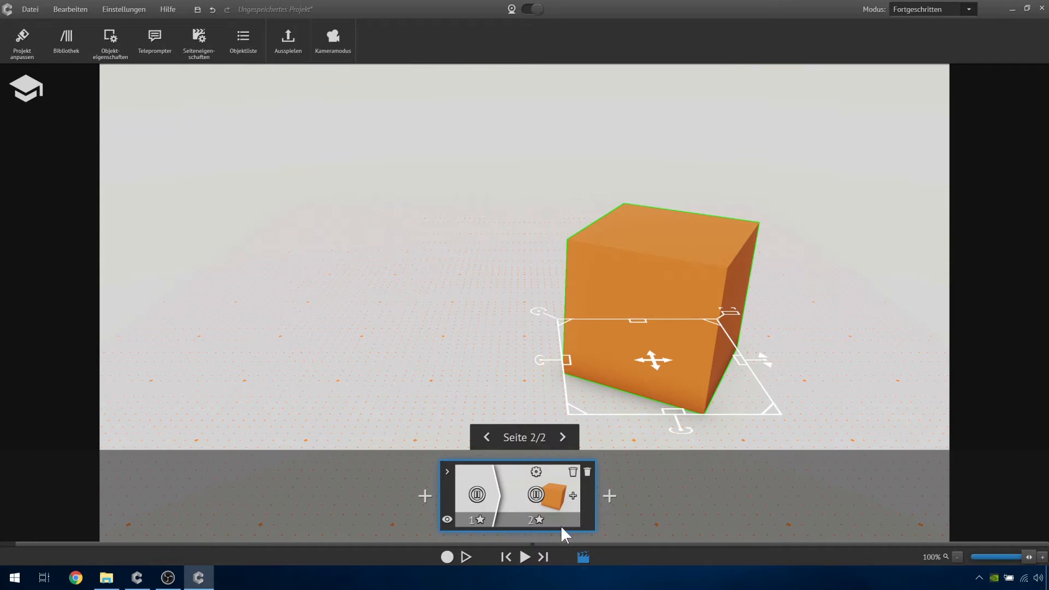
{"action": "left_click", "coordinate": [479, 481]}
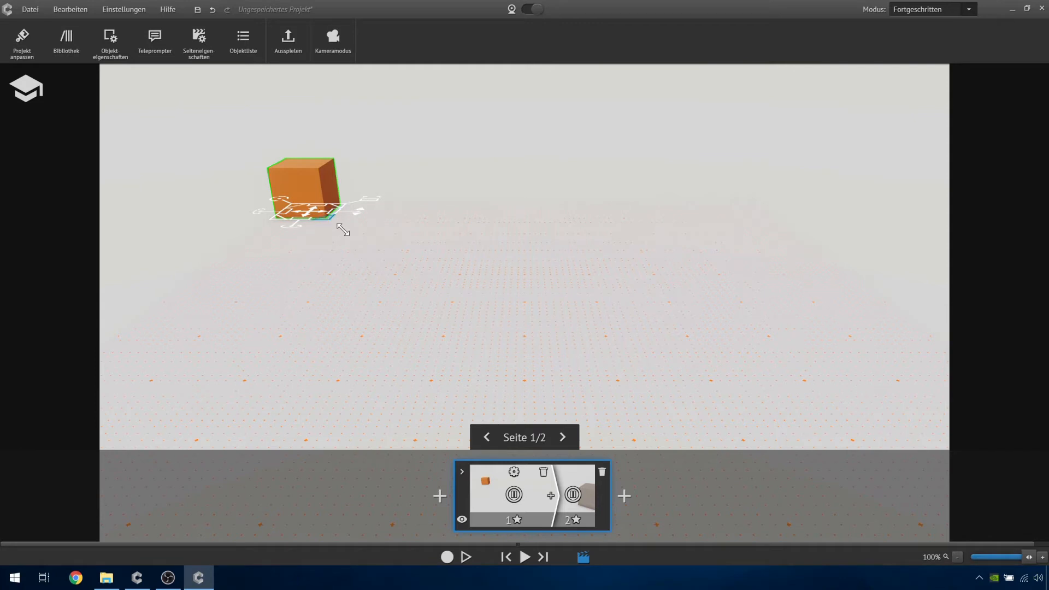
{"action": "left_click", "coordinate": [584, 479]}
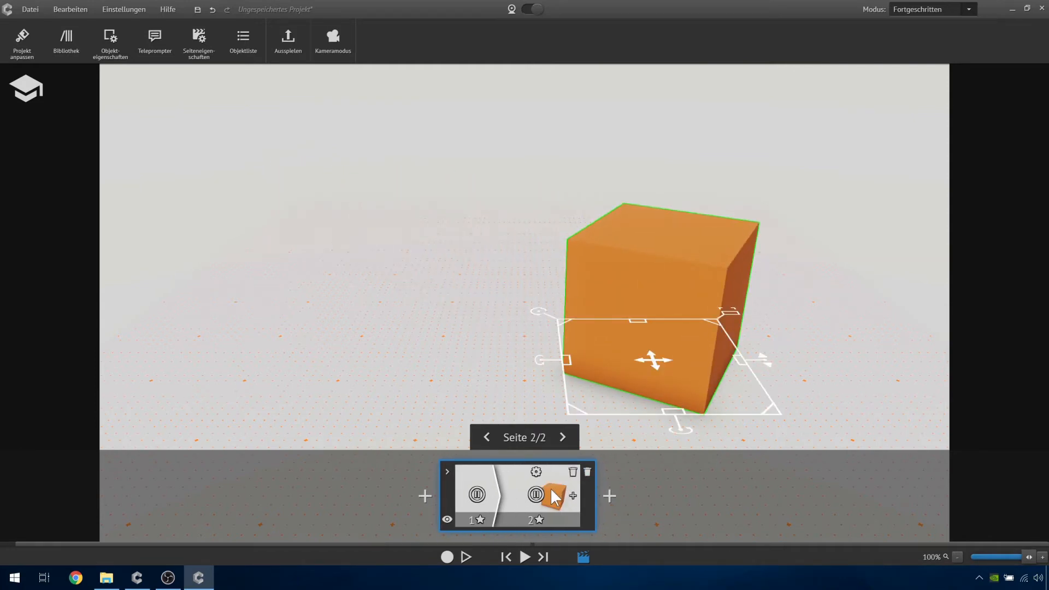
- Open the page properties of page 1 and move their window clear of the cube
{"action": "left_click", "coordinate": [485, 481]}
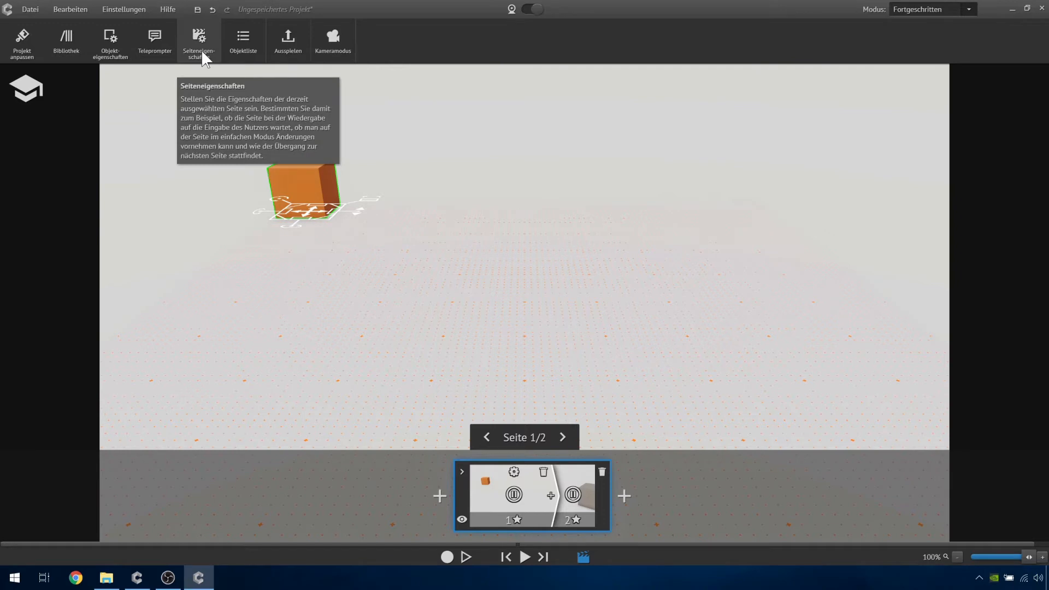
{"action": "left_click", "coordinate": [514, 472]}
{"action": "left_click_drag", "start_coordinate": [570, 174], "coordinate": [781, 81]}
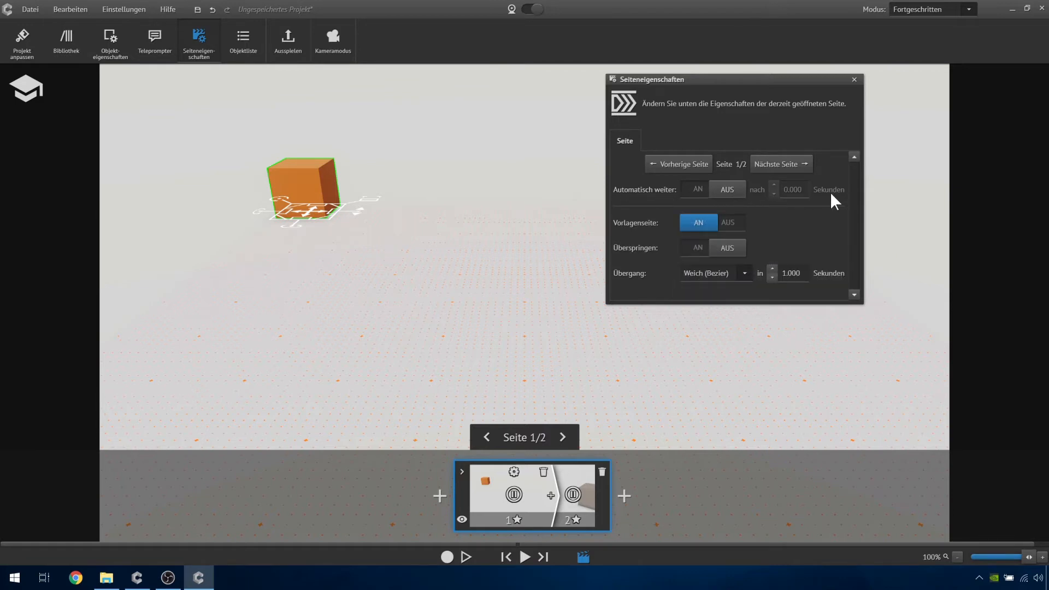
{"action": "mouse_move", "coordinate": [832, 194]}
- Play the cube's transition to page 2 and turn on automatic advance (Automatisch weiter) for page 1
{"action": "left_click", "coordinate": [525, 557]}
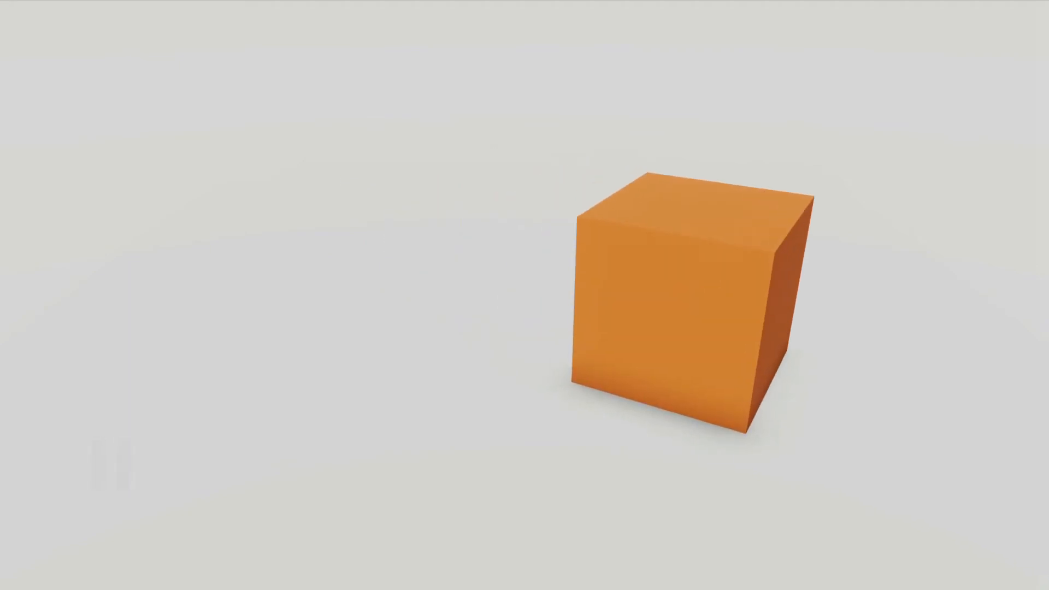
{"action": "key", "text": "Escape"}
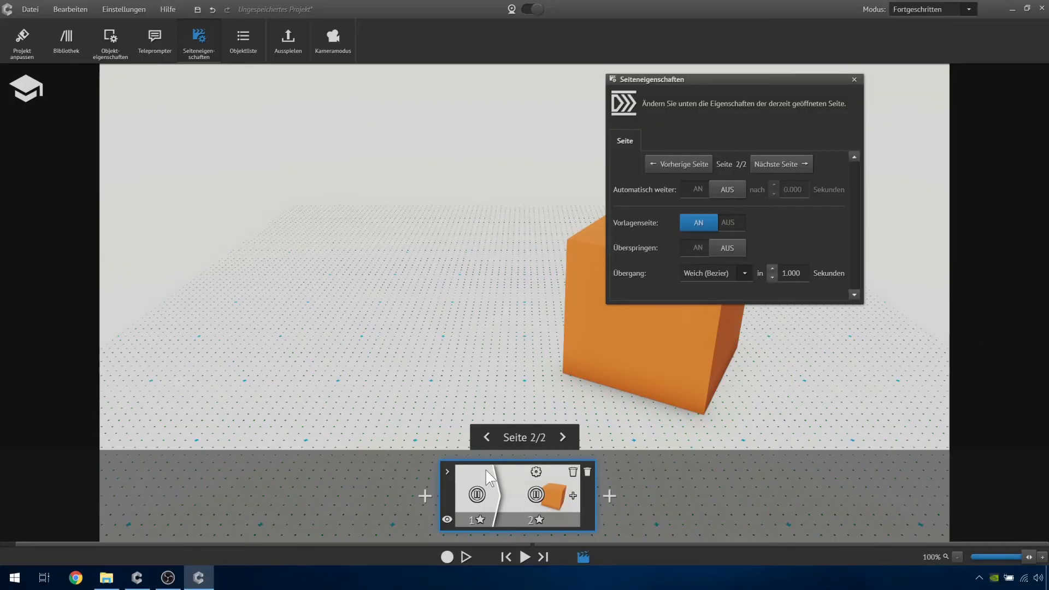
{"action": "left_click", "coordinate": [486, 470]}
{"action": "left_click", "coordinate": [698, 190]}
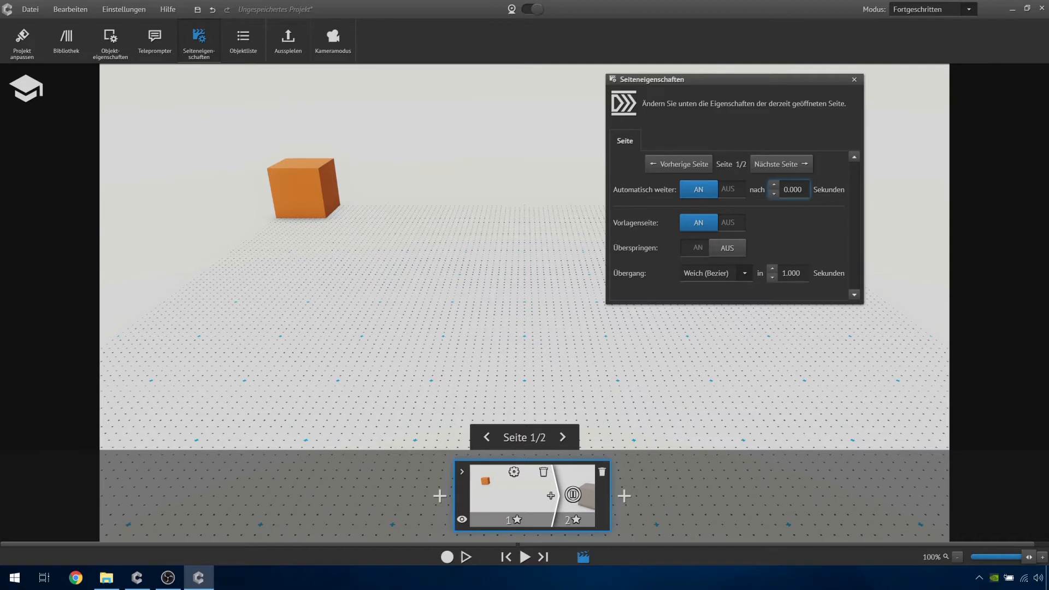
- Set page 1's automatic advance delay to 2 seconds, play the animation to check it, and return to page 1
{"action": "double_click", "coordinate": [793, 190]}
{"action": "type", "text": "2"}
{"action": "key", "text": "Return"}
{"action": "left_click", "coordinate": [525, 556]}
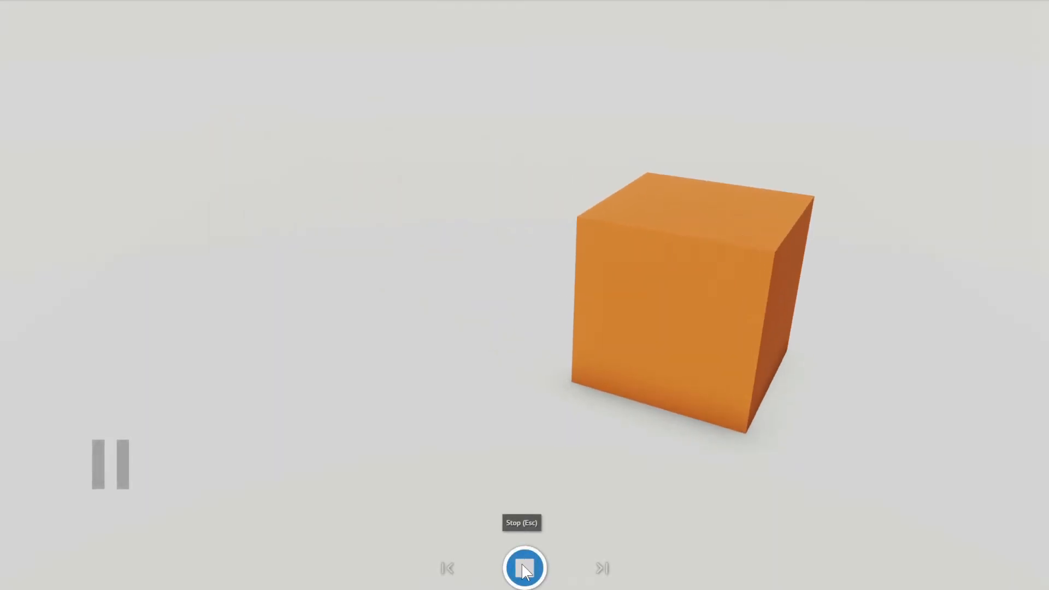
{"action": "left_click", "coordinate": [526, 565]}
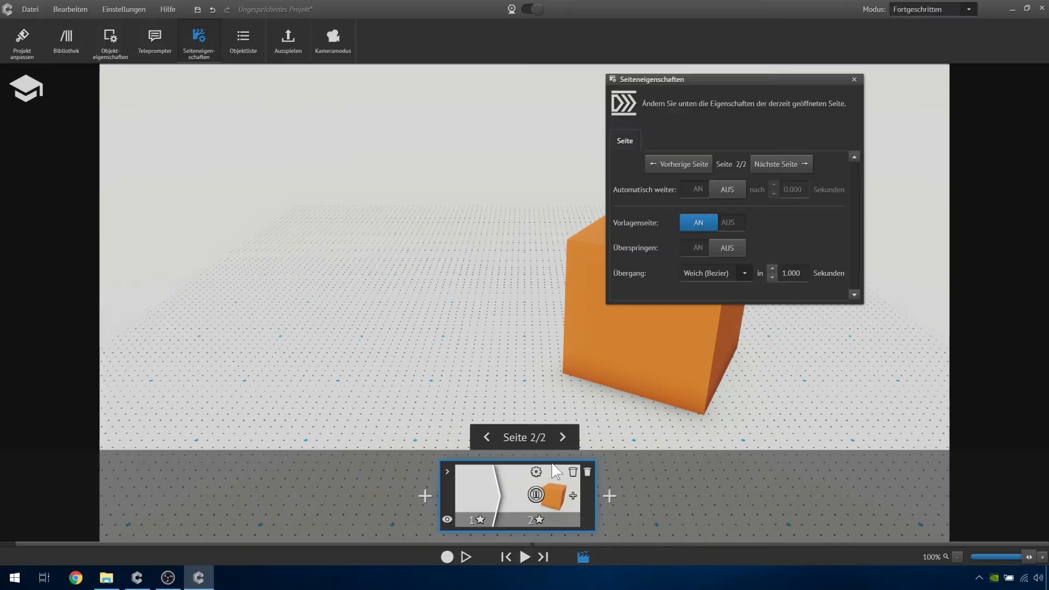
{"action": "left_click", "coordinate": [474, 476]}
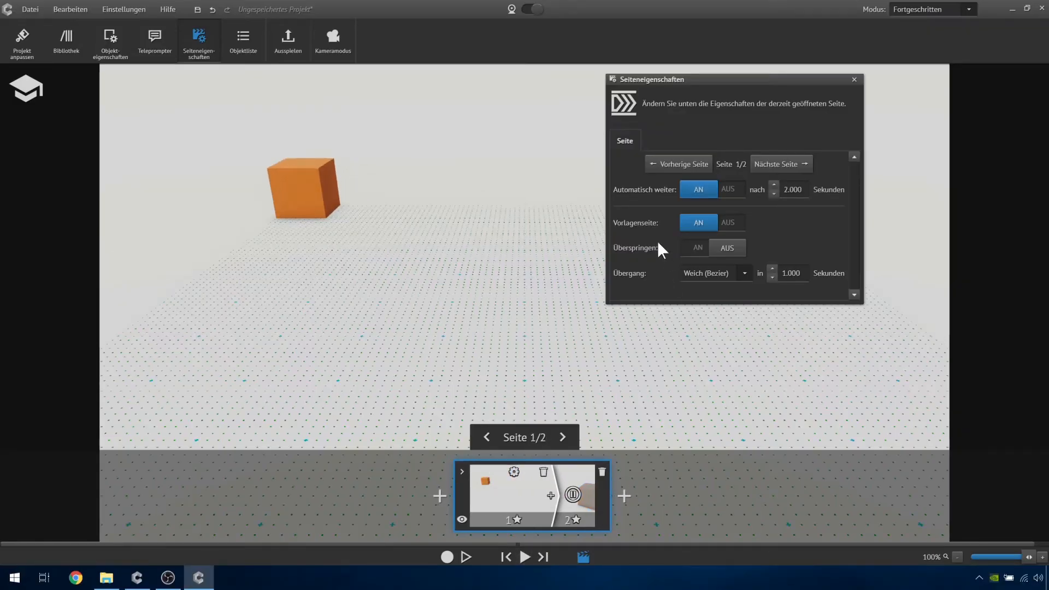
{"action": "mouse_move", "coordinate": [630, 222]}
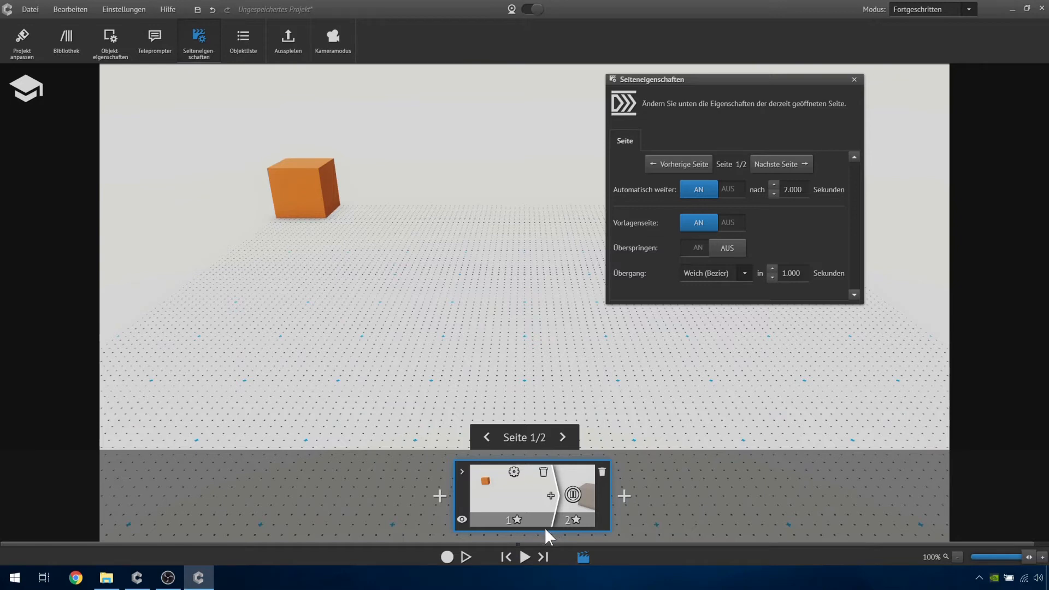
- View both pages in Einfach mode with the page properties closed, and return to Fortgeschritten mode
{"action": "left_click", "coordinate": [909, 10]}
{"action": "left_click", "coordinate": [907, 18]}
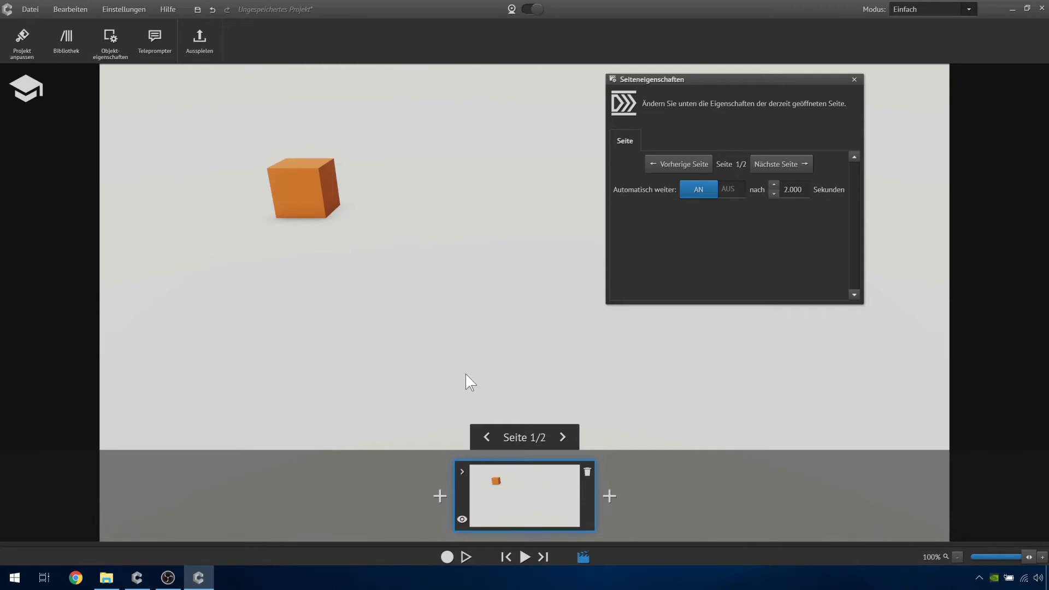
{"action": "left_click", "coordinate": [854, 80]}
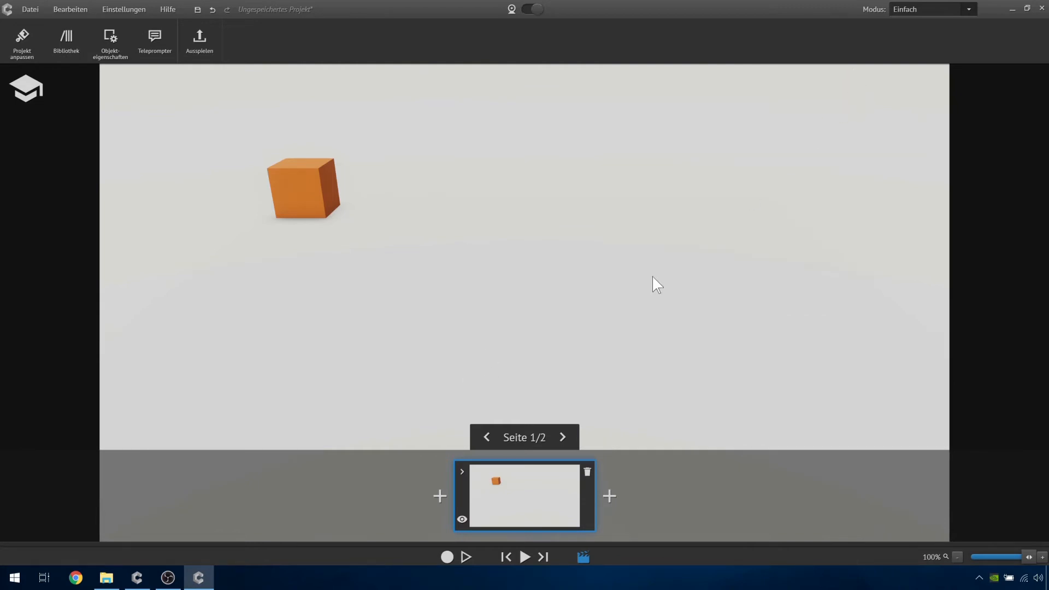
{"action": "left_click", "coordinate": [563, 436]}
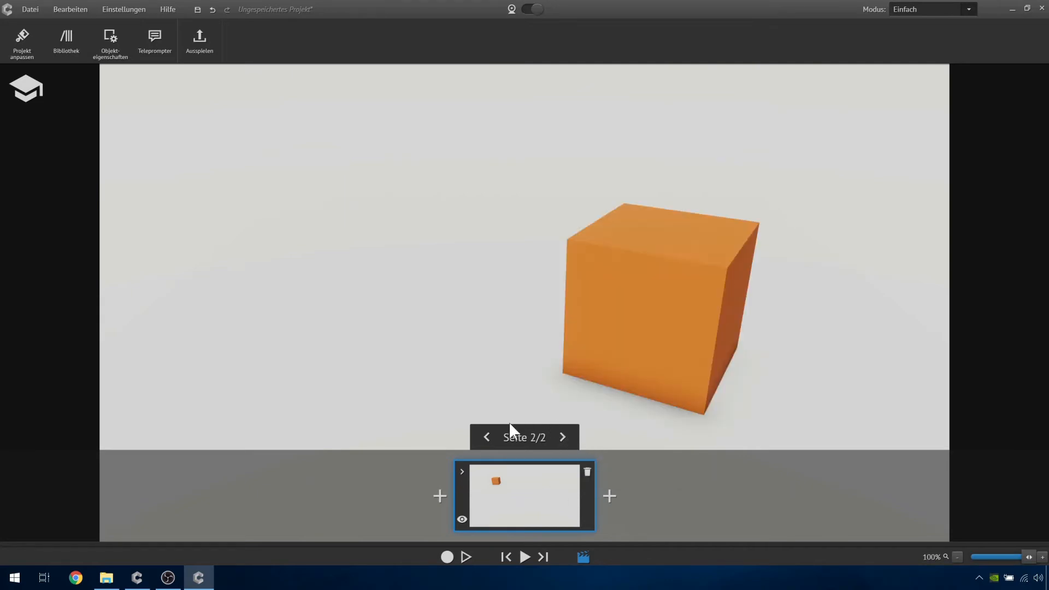
{"action": "left_click", "coordinate": [487, 437]}
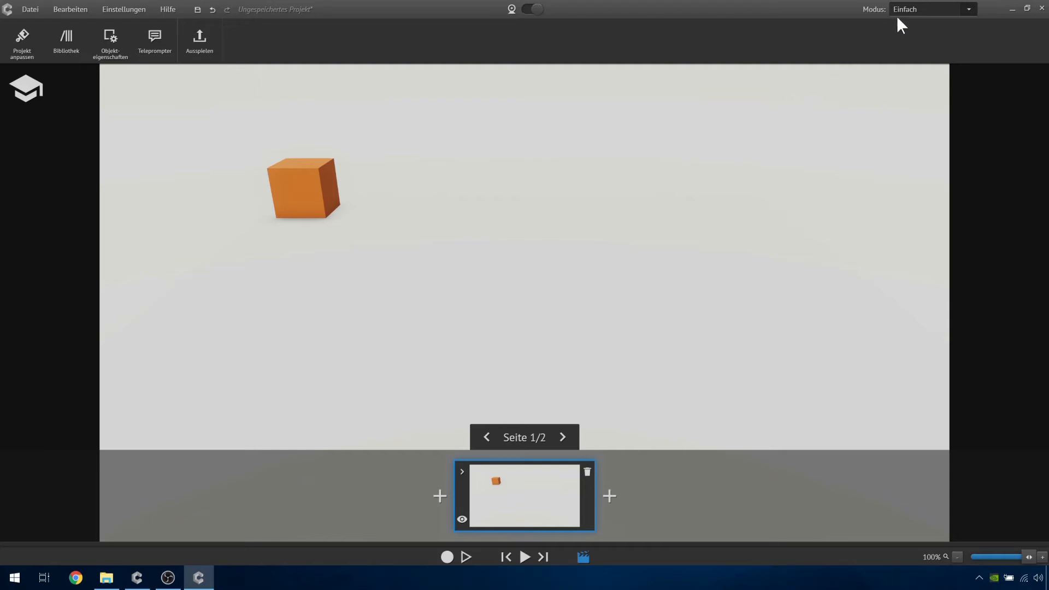
{"action": "left_click", "coordinate": [913, 9]}
{"action": "left_click", "coordinate": [908, 34]}
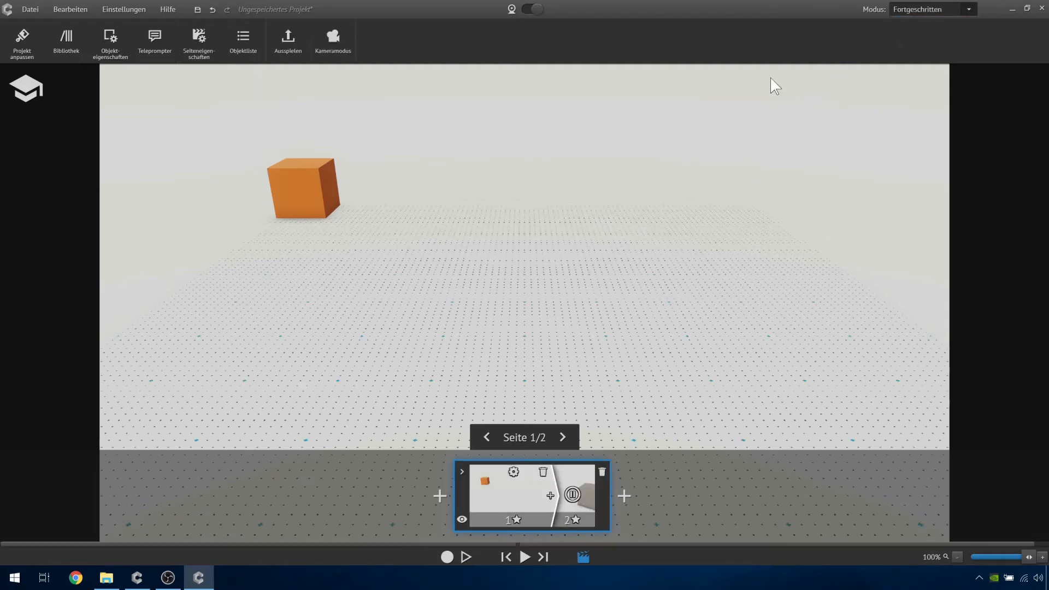
- Reopen page 1's page properties and preview the cube's transition to page 2 and back
{"action": "left_click", "coordinate": [514, 472]}
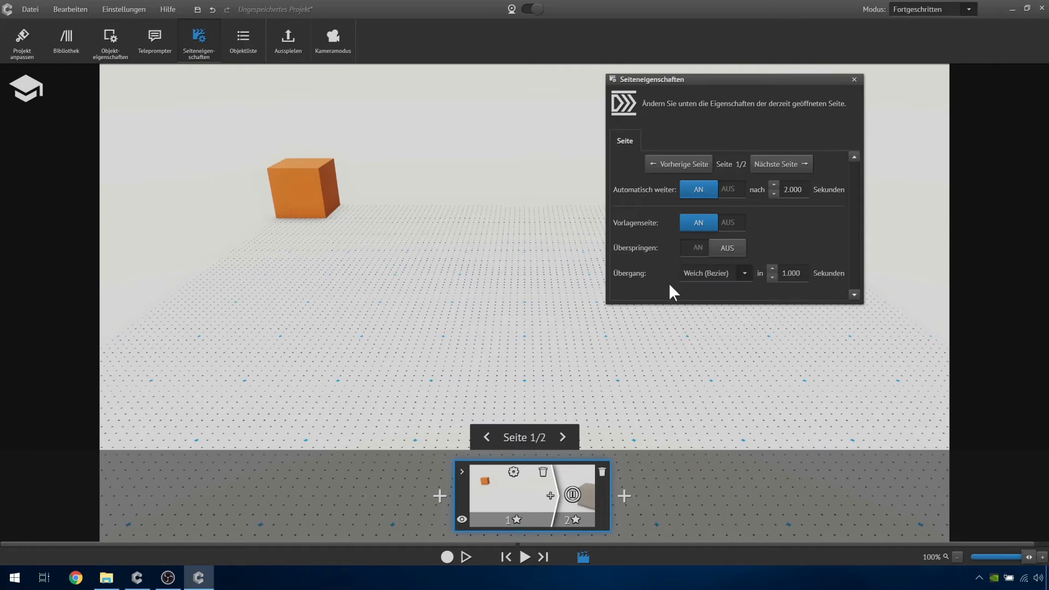
{"action": "left_click", "coordinate": [566, 484]}
{"action": "left_click", "coordinate": [476, 476]}
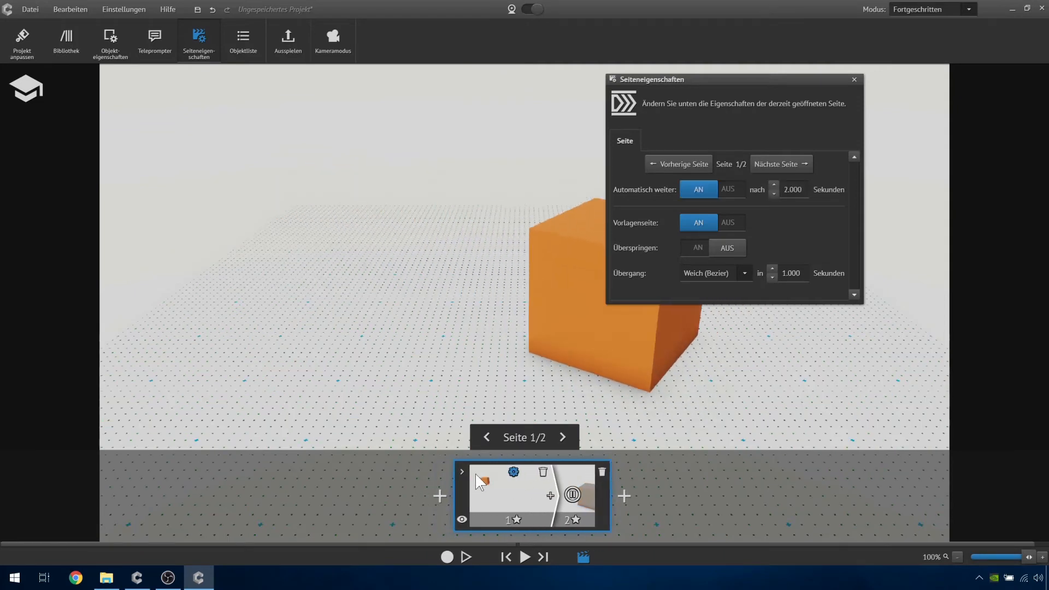
{"action": "left_click", "coordinate": [573, 472]}
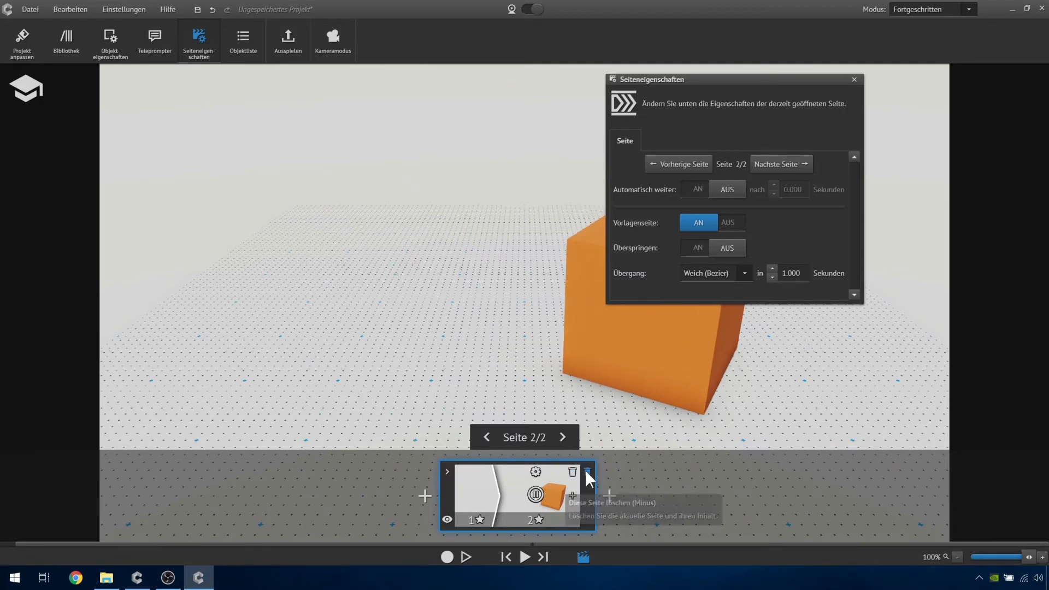
{"action": "left_click", "coordinate": [477, 475]}
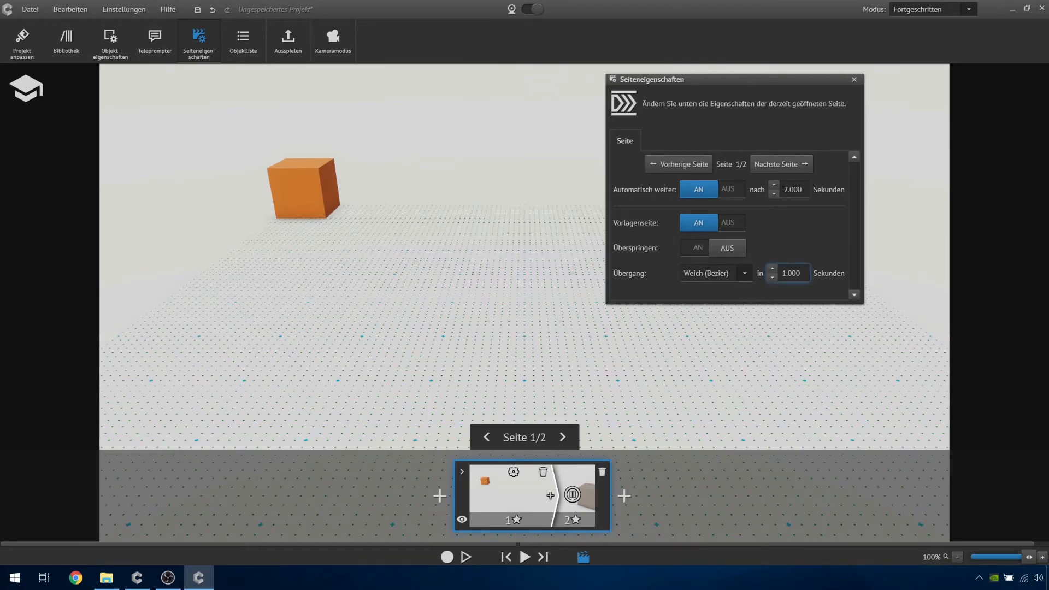
- Preview page 1's transition with a duration of 4 seconds and shorten it to 3 seconds
{"action": "left_click", "coordinate": [791, 274]}
{"action": "type", "text": "4"}
{"action": "left_click", "coordinate": [564, 484]}
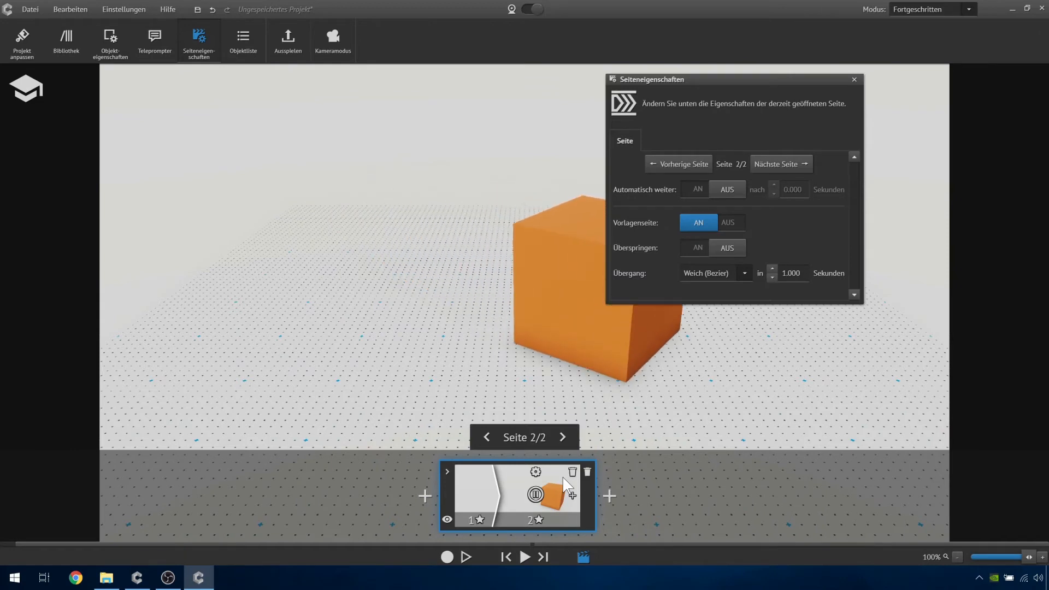
{"action": "left_click", "coordinate": [477, 478]}
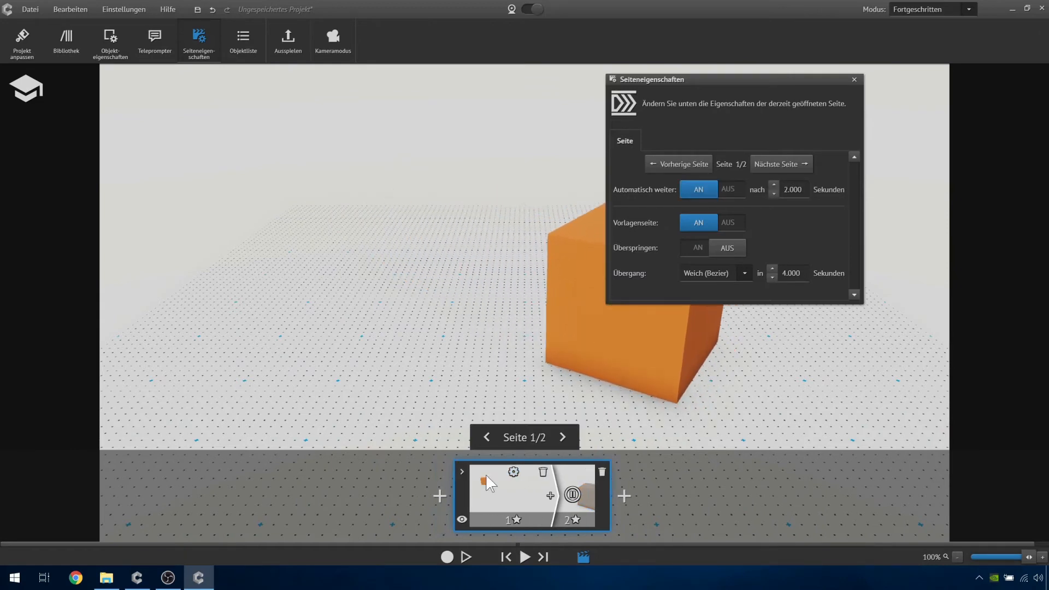
{"action": "left_click", "coordinate": [772, 278]}
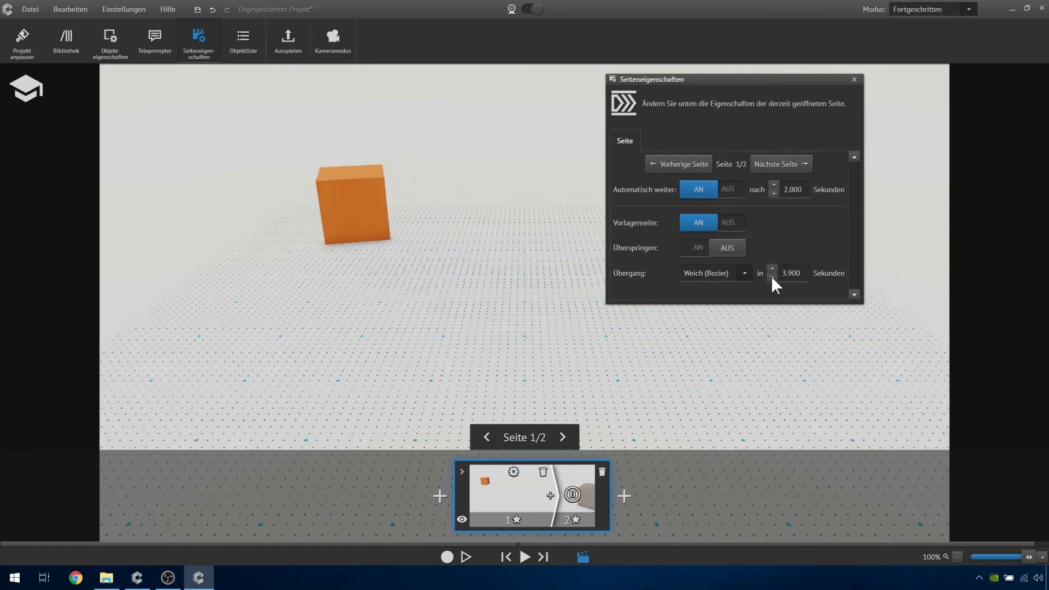
{"action": "left_click", "coordinate": [772, 277]}
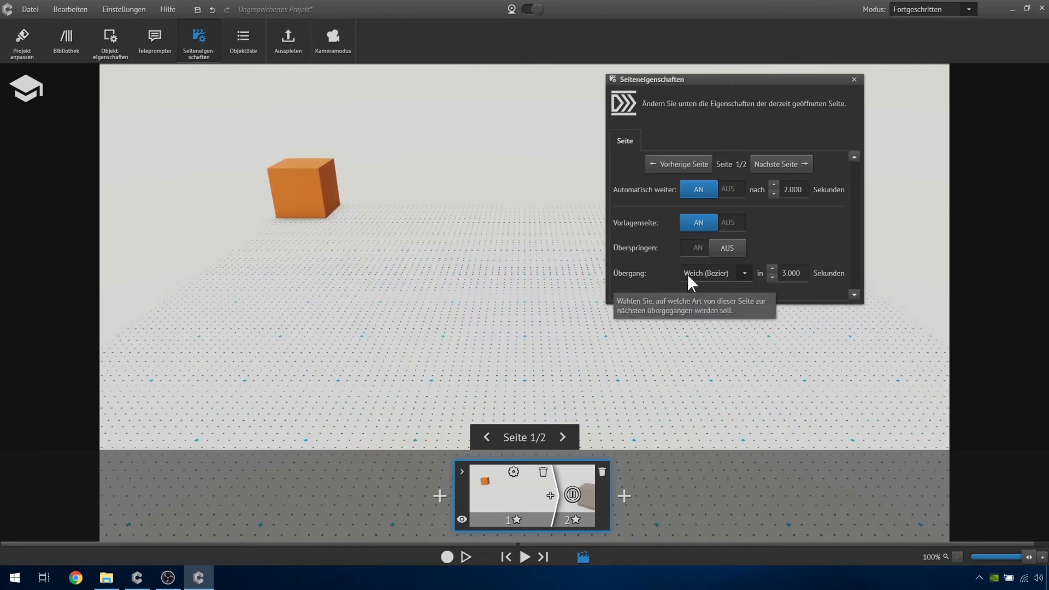
- Try the Linear transition type on page 1 and preview the cube's movement to page 2
{"action": "left_click", "coordinate": [745, 273]}
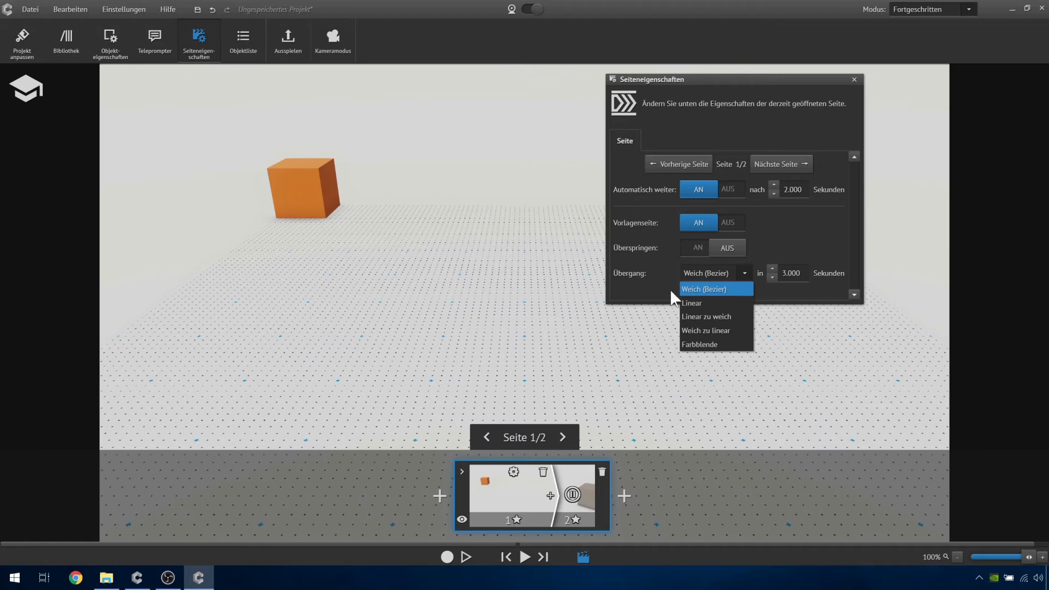
{"action": "left_click", "coordinate": [691, 302]}
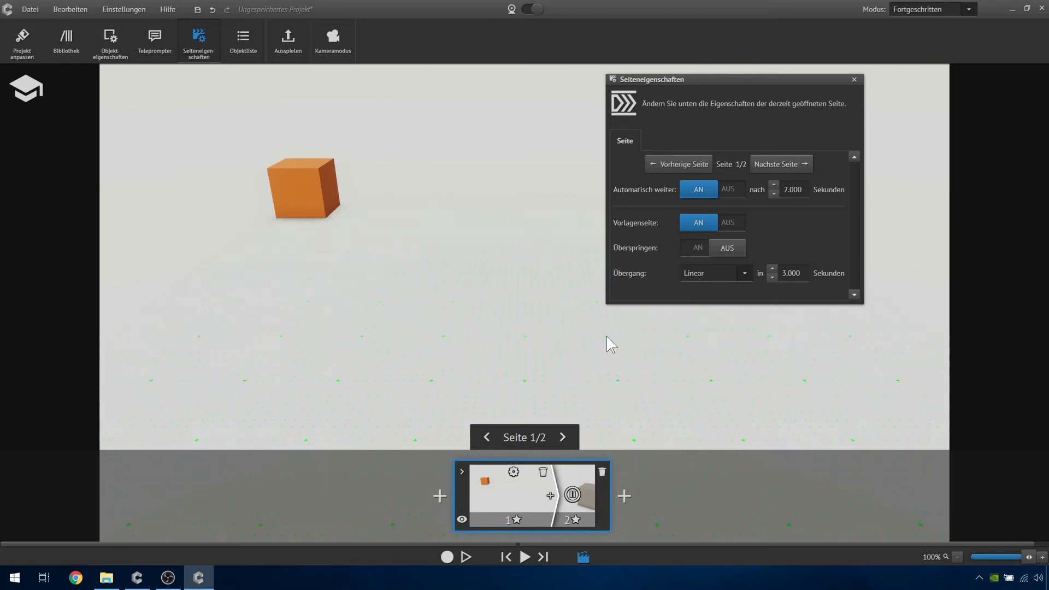
{"action": "left_click", "coordinate": [574, 481]}
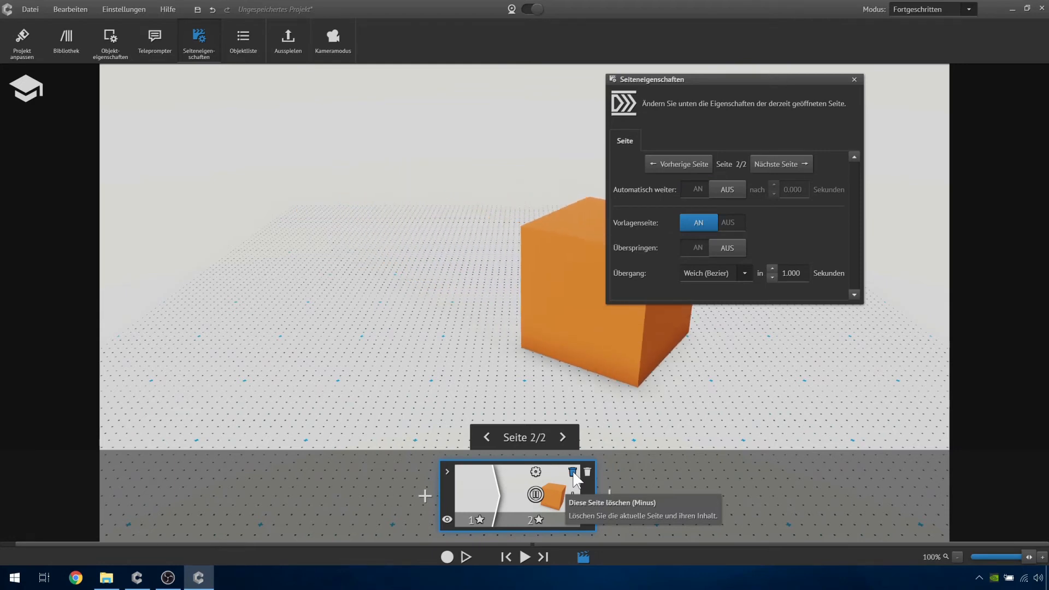
{"action": "left_click", "coordinate": [470, 487]}
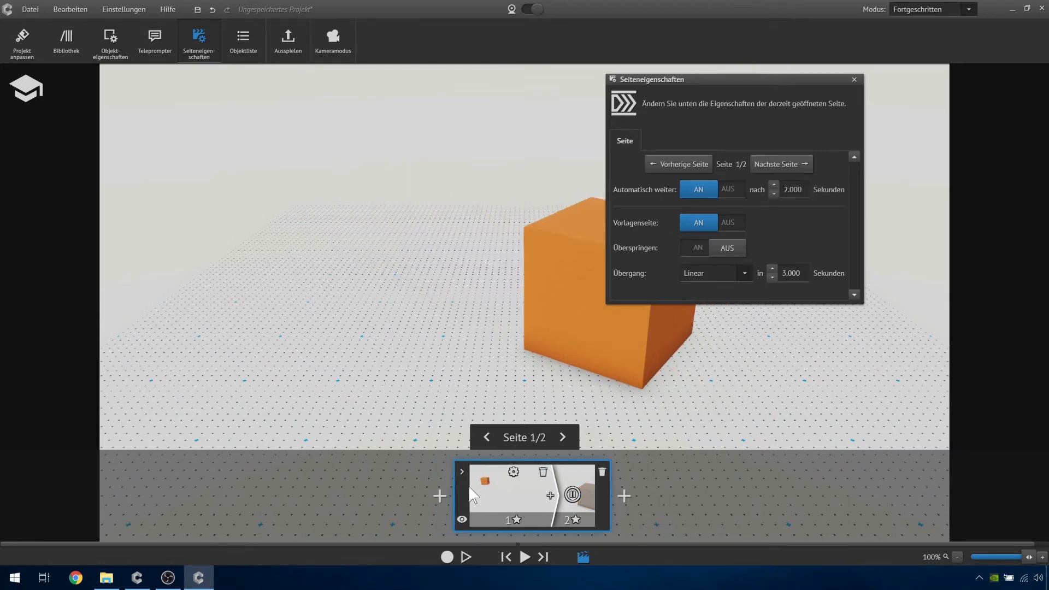
- Try the Weich zu linear transition type on page 1 and preview the cube's movement
{"action": "left_click", "coordinate": [744, 273]}
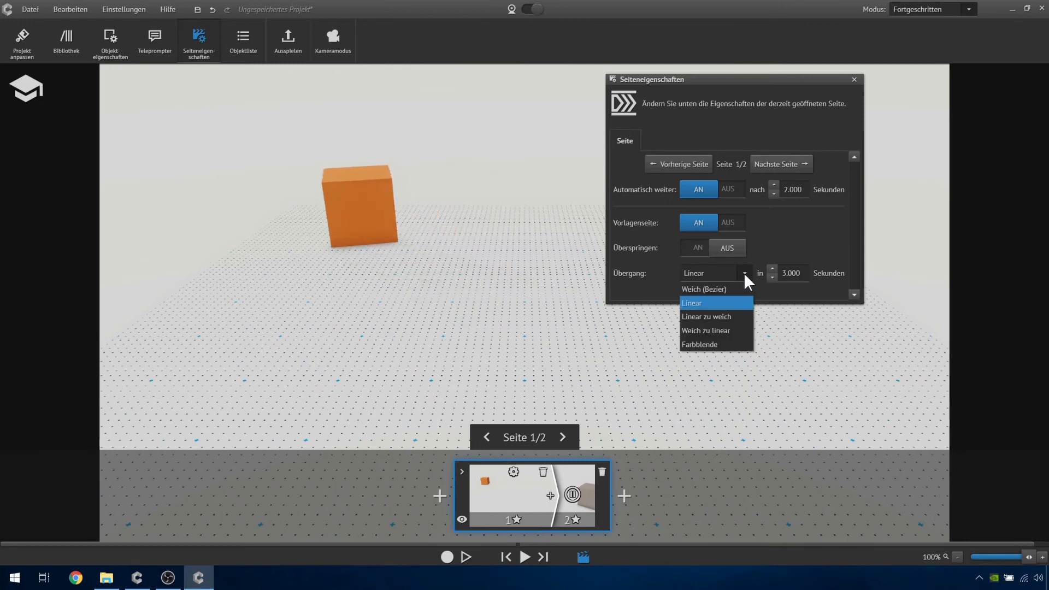
{"action": "left_click", "coordinate": [741, 331]}
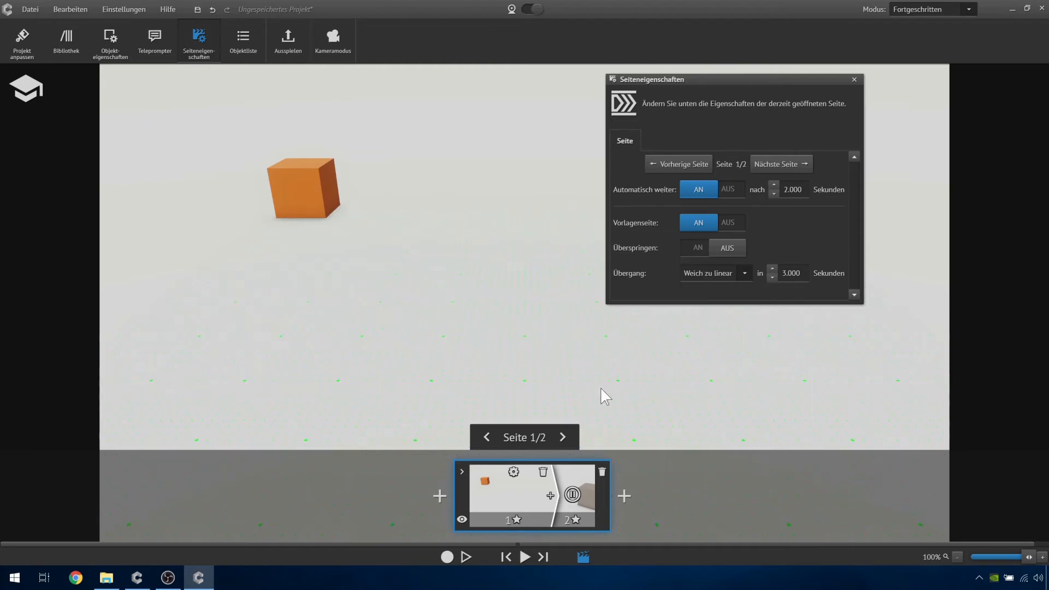
{"action": "left_click", "coordinate": [568, 479]}
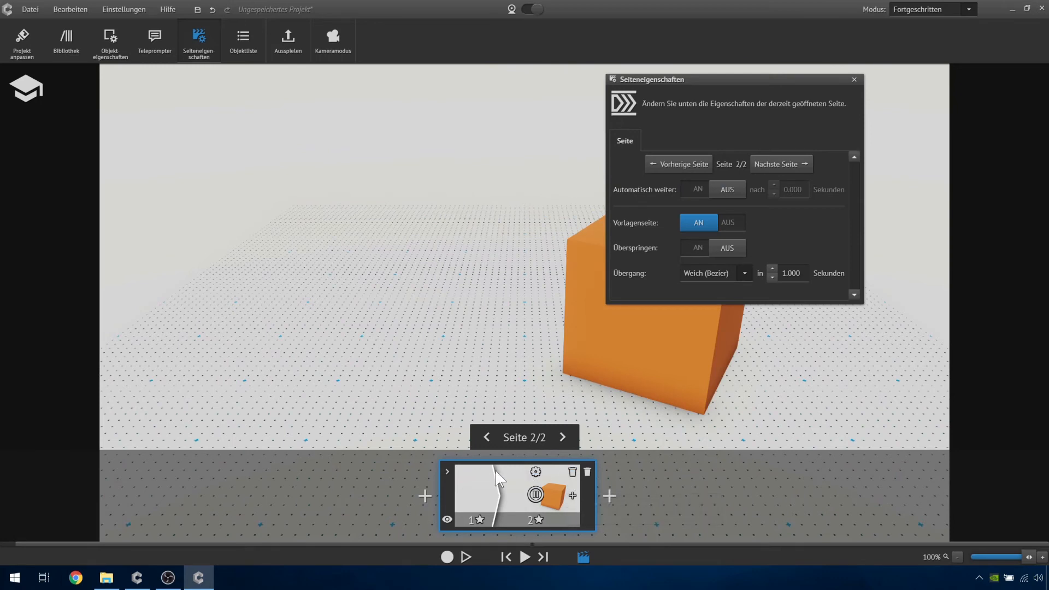
{"action": "left_click", "coordinate": [482, 475]}
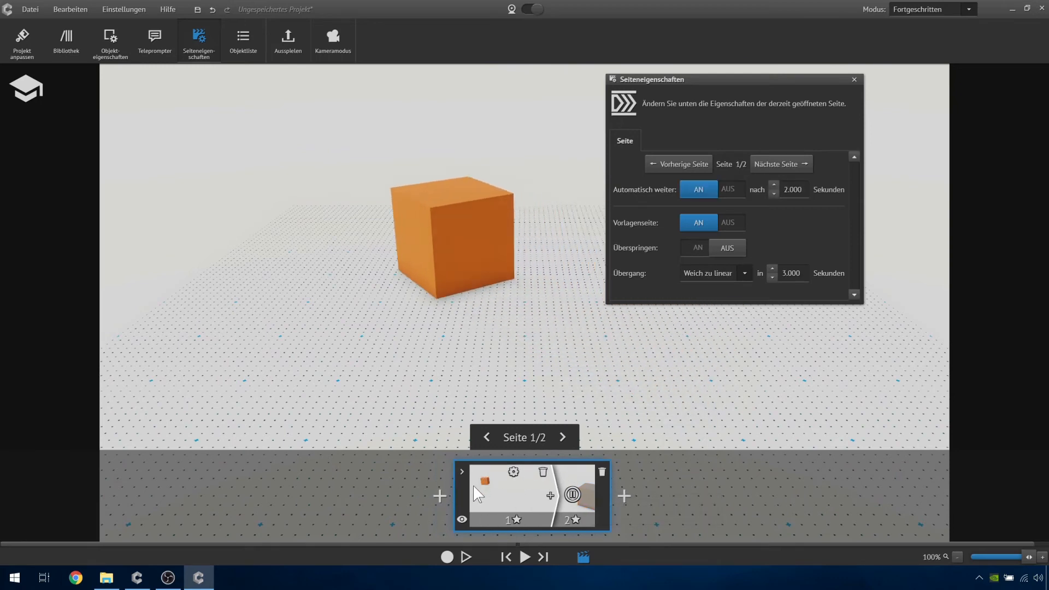
- Try the Linear zu weich transition type on page 1 and preview it by switching between the pages
{"action": "left_click", "coordinate": [743, 272]}
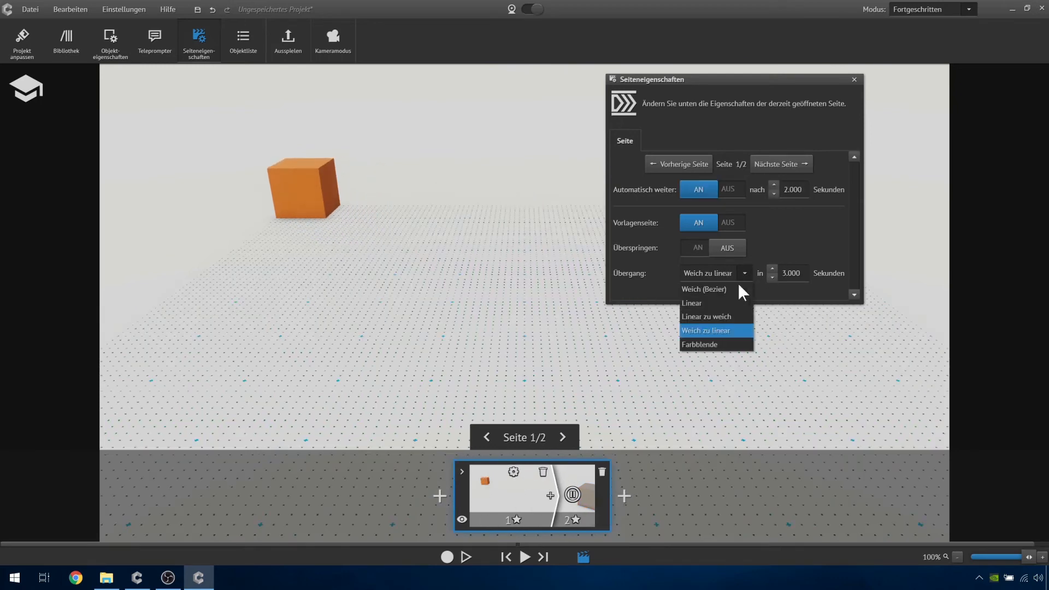
{"action": "left_click", "coordinate": [727, 317]}
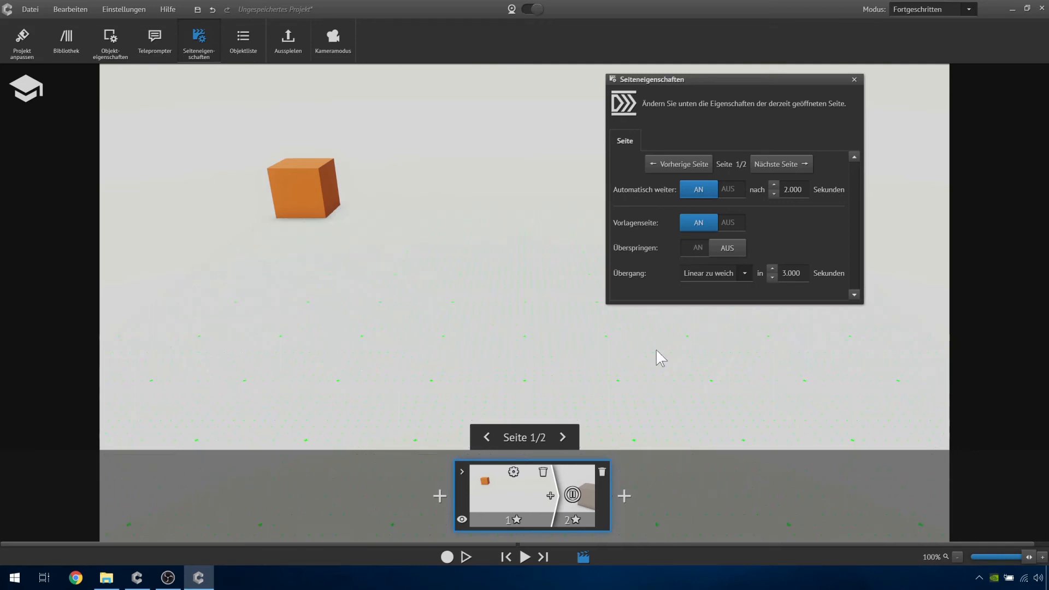
{"action": "left_click", "coordinate": [567, 480]}
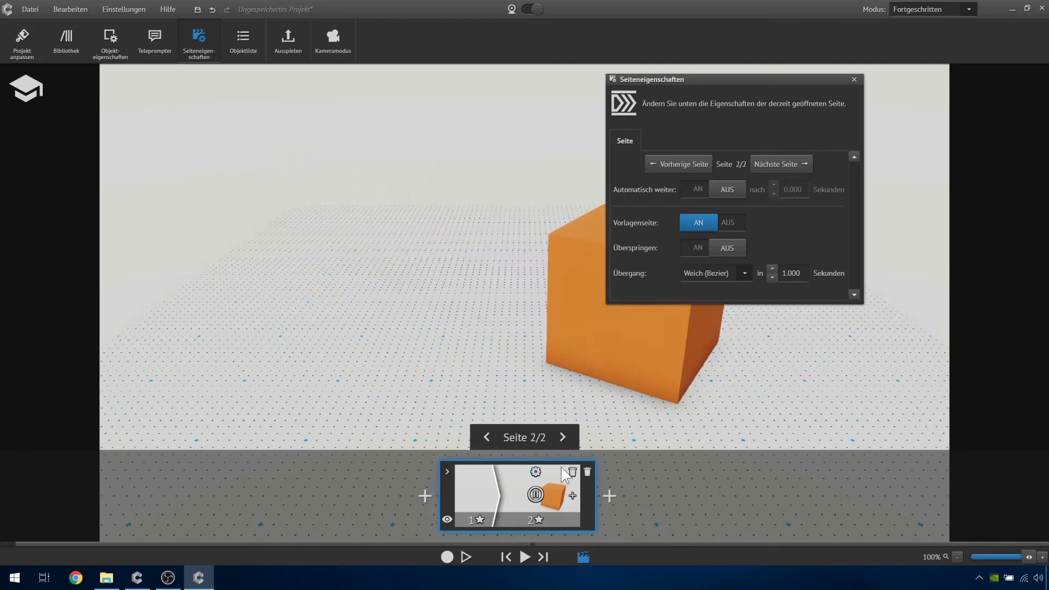
{"action": "left_click", "coordinate": [470, 474]}
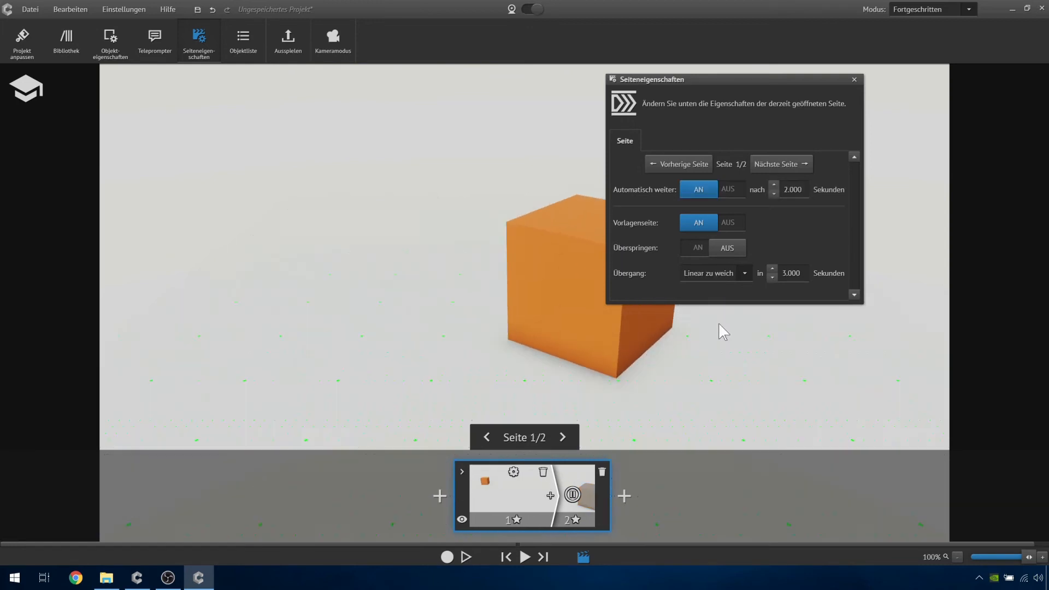
{"action": "left_click", "coordinate": [744, 267]}
{"action": "left_click", "coordinate": [571, 337]}
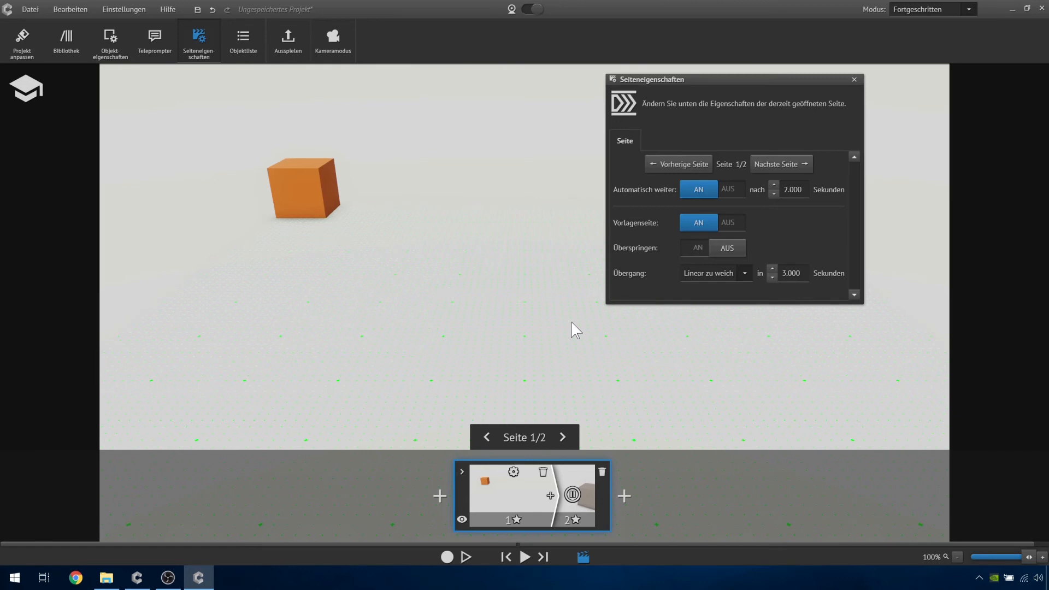
{"action": "left_click", "coordinate": [710, 275]}
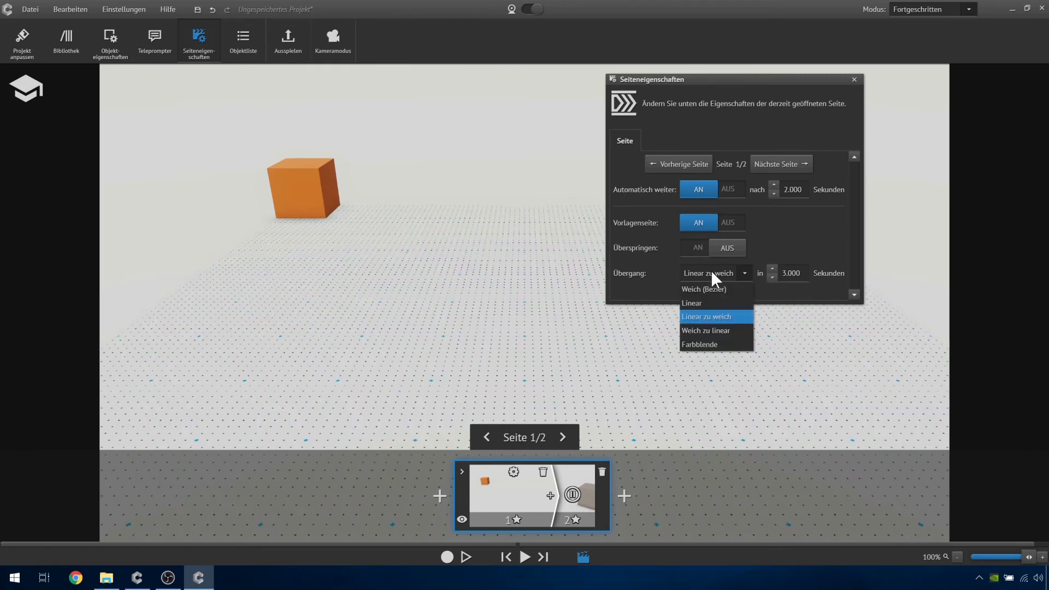
{"action": "left_click", "coordinate": [693, 318]}
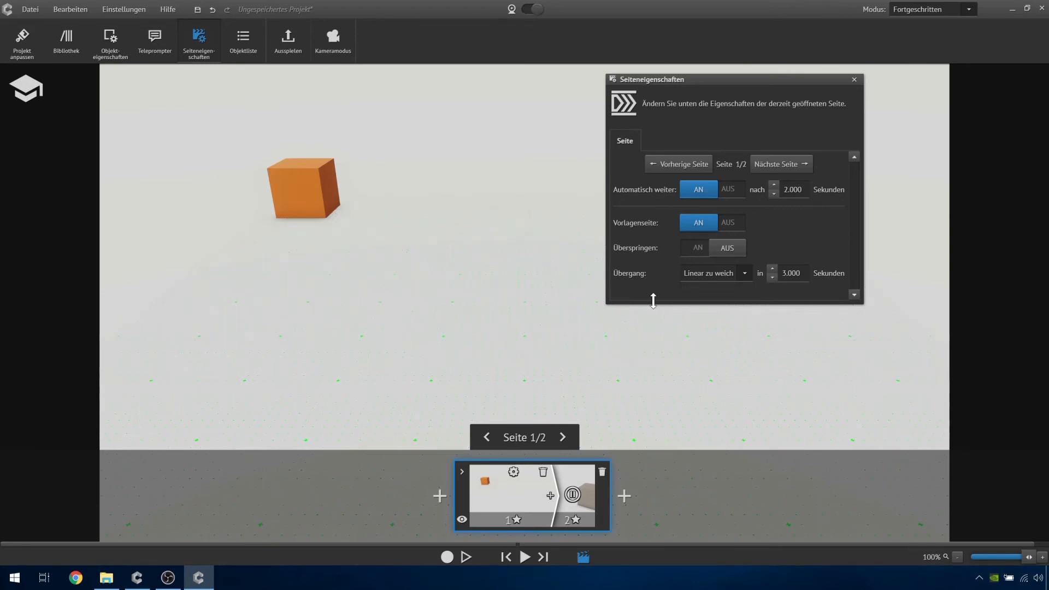
- Set page 1's transition type to Farbblende and close the page properties
{"action": "left_click", "coordinate": [744, 273]}
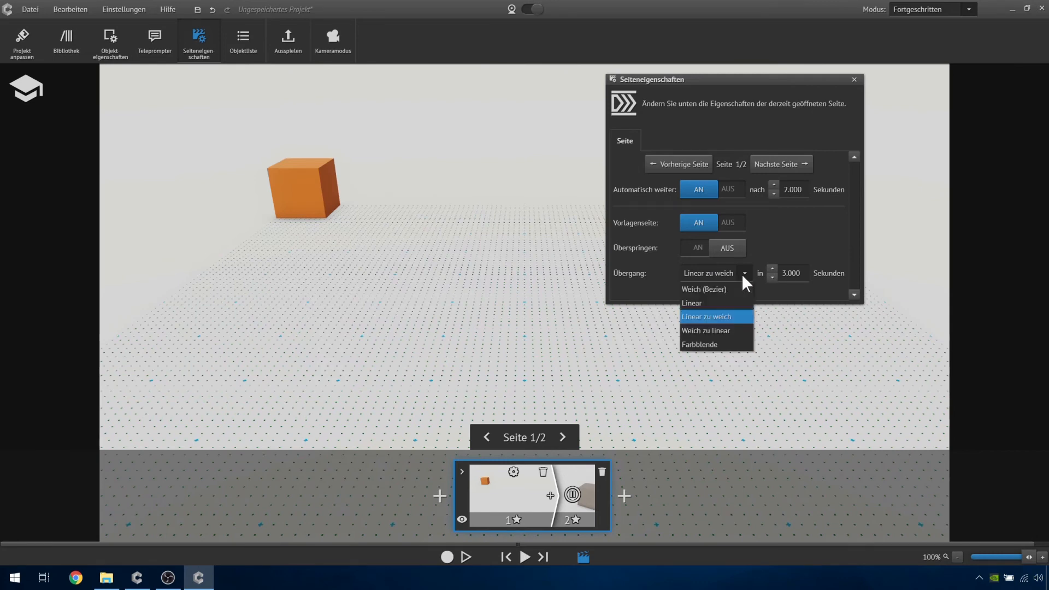
{"action": "left_click", "coordinate": [713, 345]}
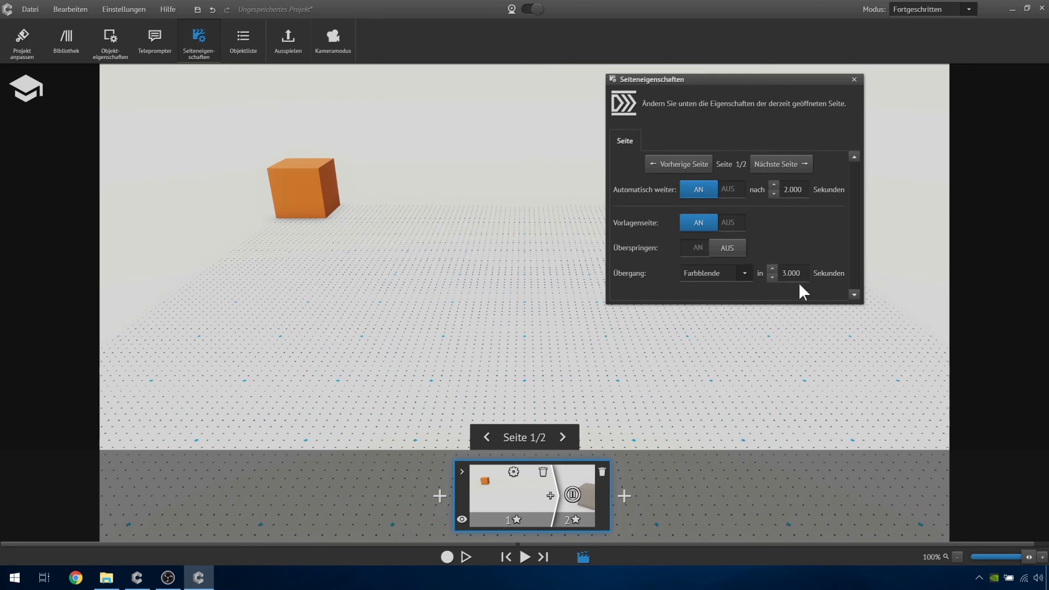
{"action": "left_click", "coordinate": [854, 81]}
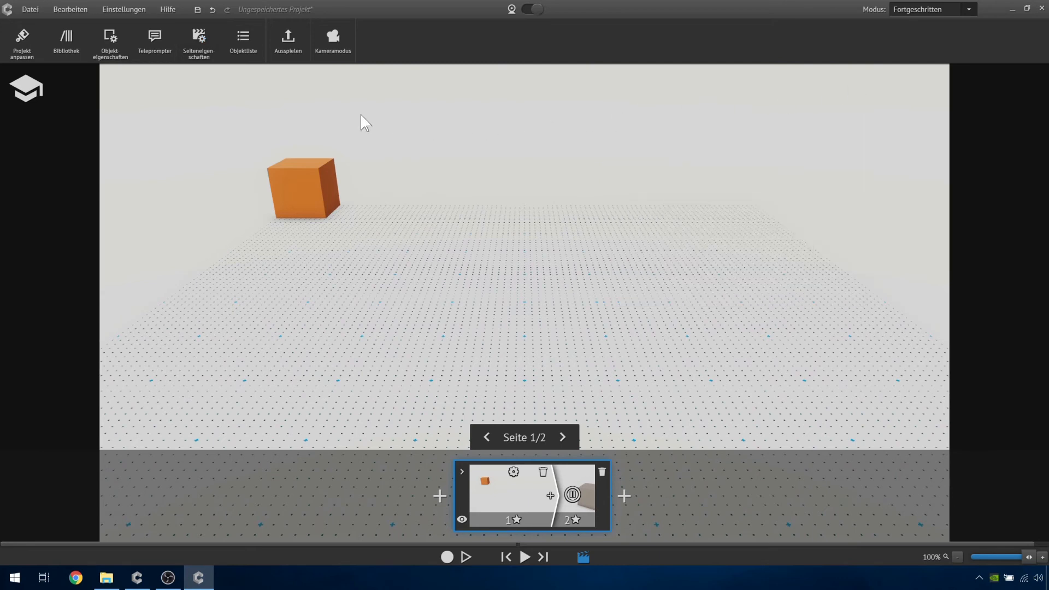
- Check the project's Farbblenden-Farbe setting, and play the presentation to preview the colour fade between the pages
{"action": "left_click", "coordinate": [20, 49]}
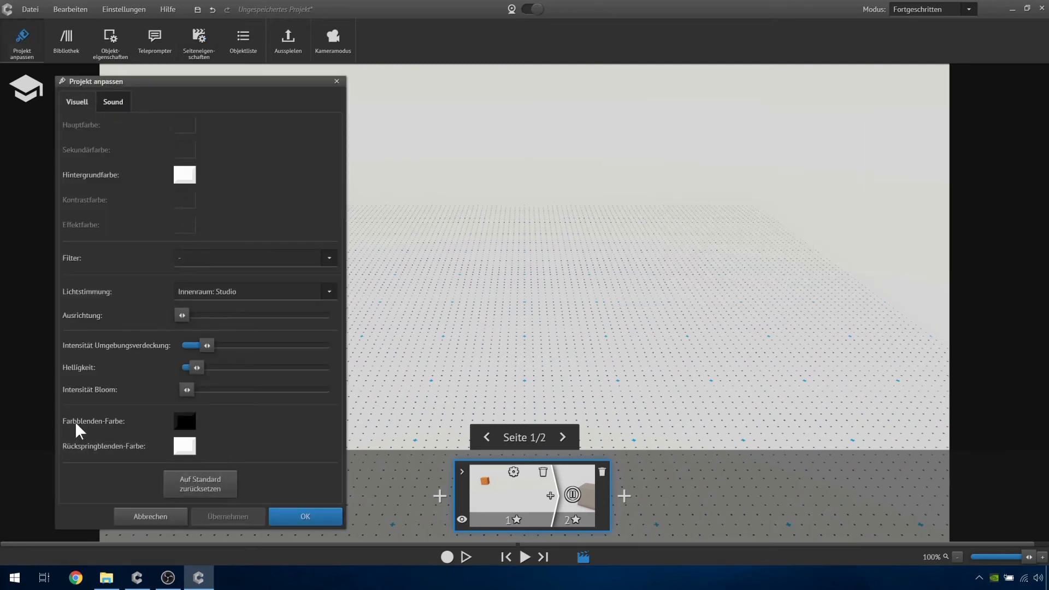
{"action": "left_click", "coordinate": [298, 512]}
{"action": "left_click", "coordinate": [525, 557]}
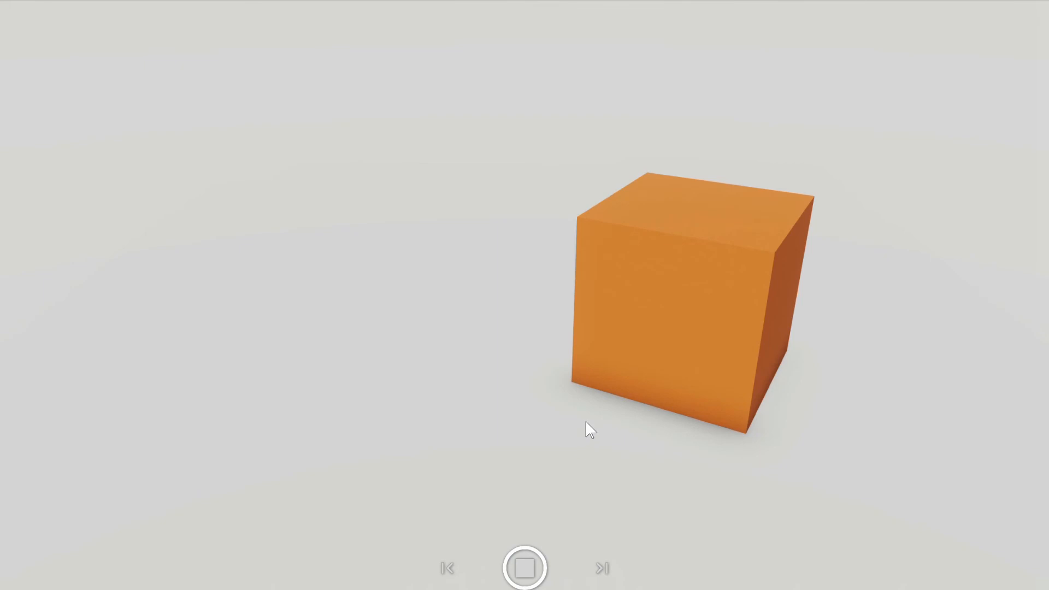
{"action": "left_click", "coordinate": [524, 571]}
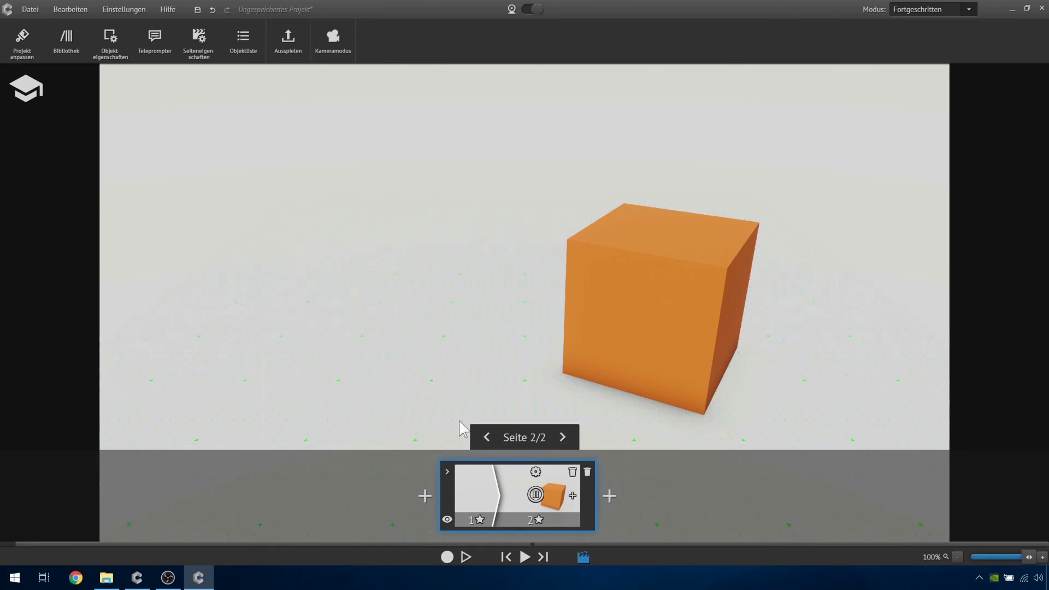
- Create a new empty project with the Kubische Welt theme
{"action": "left_click", "coordinate": [29, 12]}
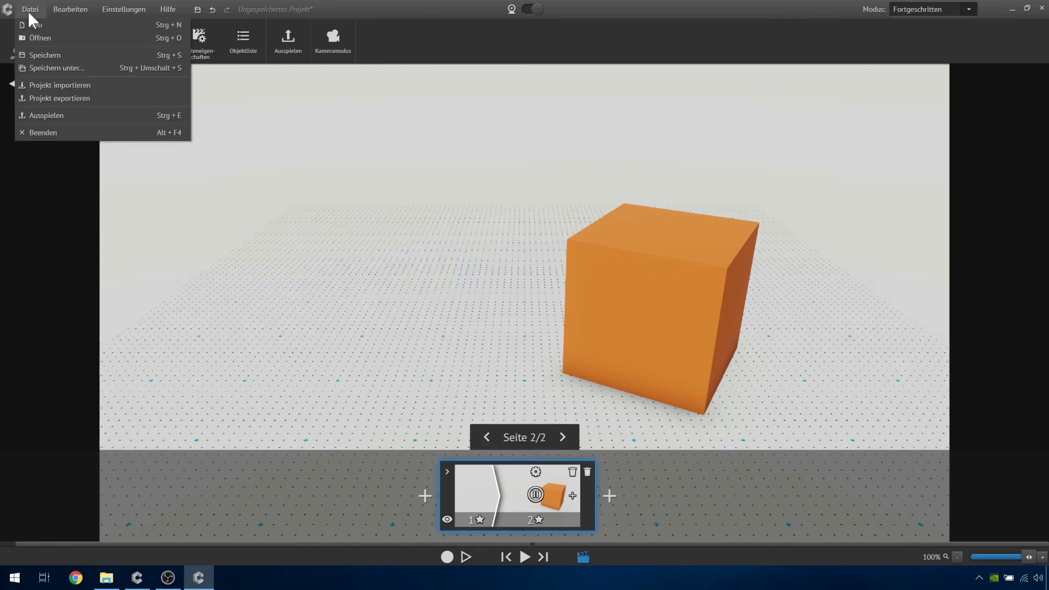
{"action": "left_click", "coordinate": [54, 26]}
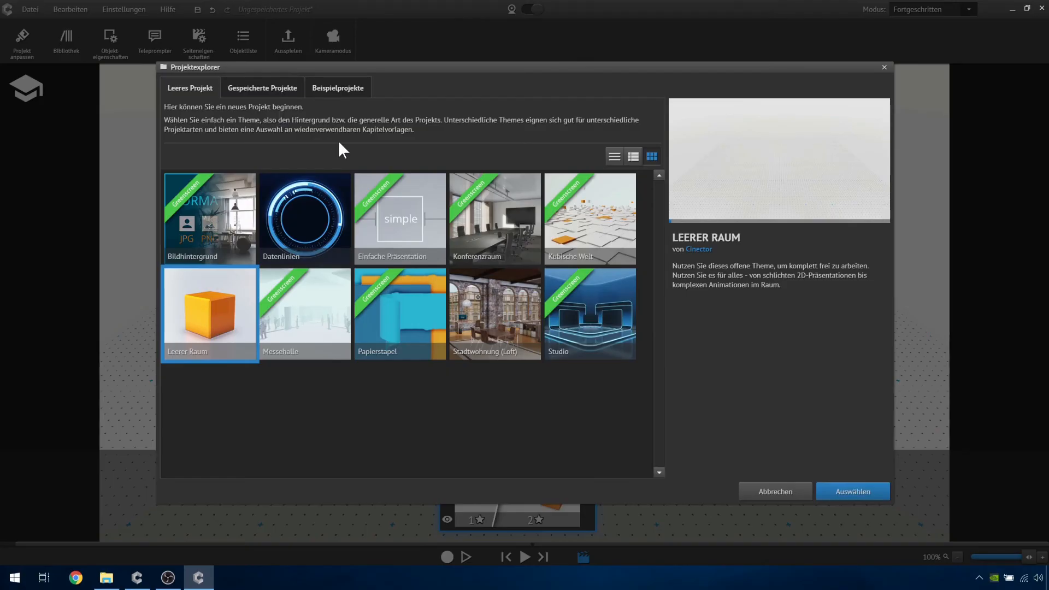
{"action": "double_click", "coordinate": [595, 226]}
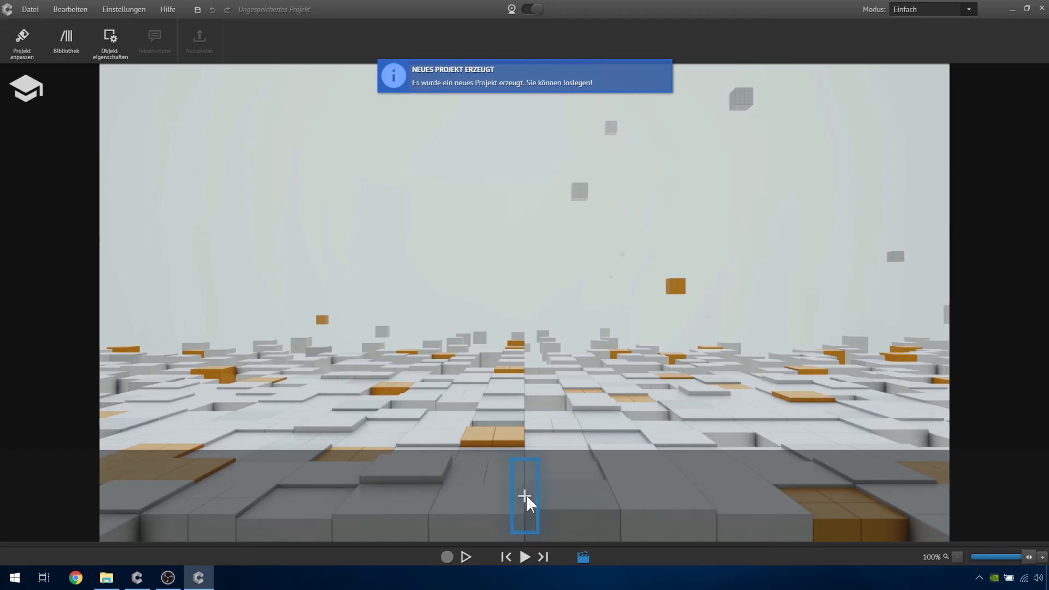
- Add a Kontext chapter from the normal templates and switch the mode to Fortgeschritten
{"action": "left_click", "coordinate": [525, 496]}
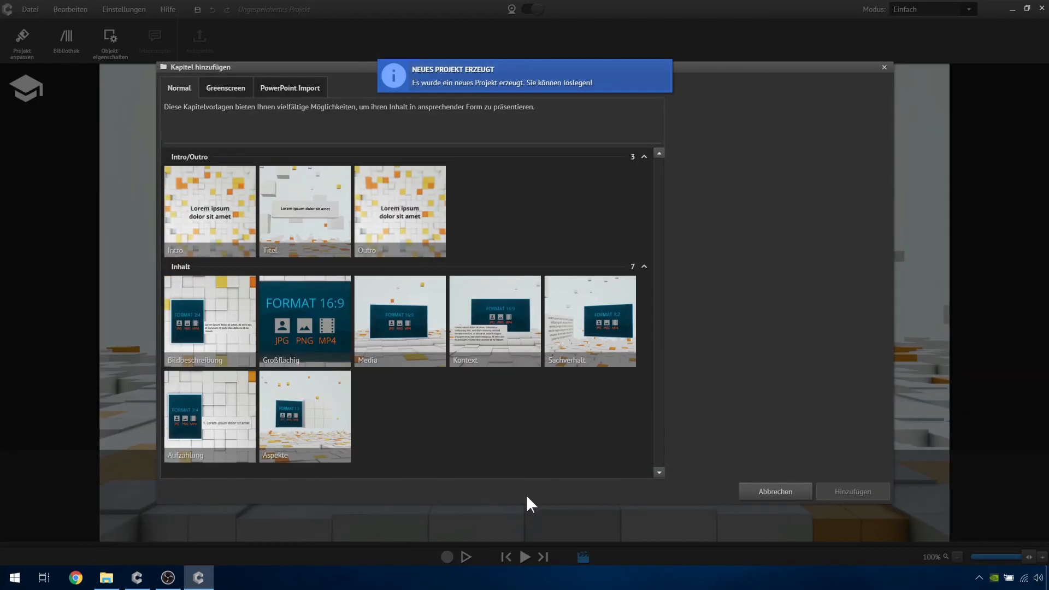
{"action": "double_click", "coordinate": [500, 341]}
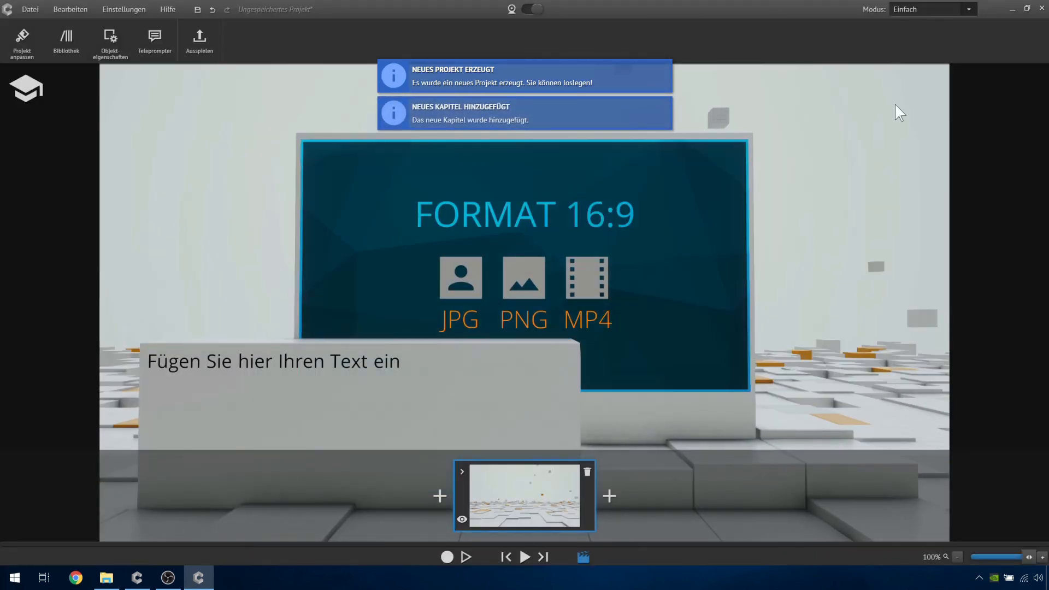
{"action": "left_click", "coordinate": [937, 8]}
{"action": "left_click", "coordinate": [916, 34]}
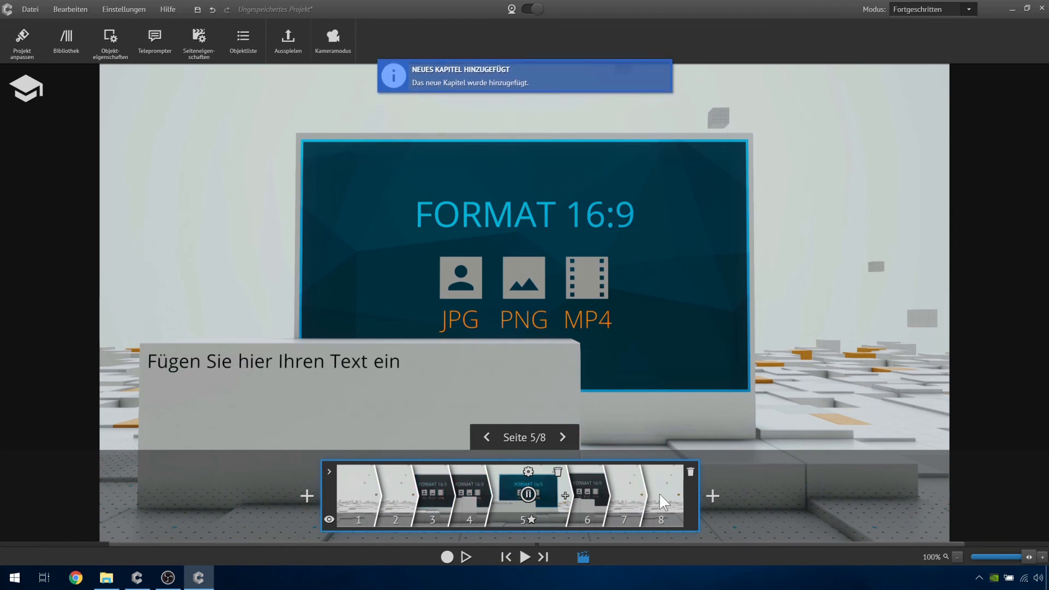
- View pages 1 and 2 of the Kontext chapter and play its animation from page 2
{"action": "left_click", "coordinate": [354, 493]}
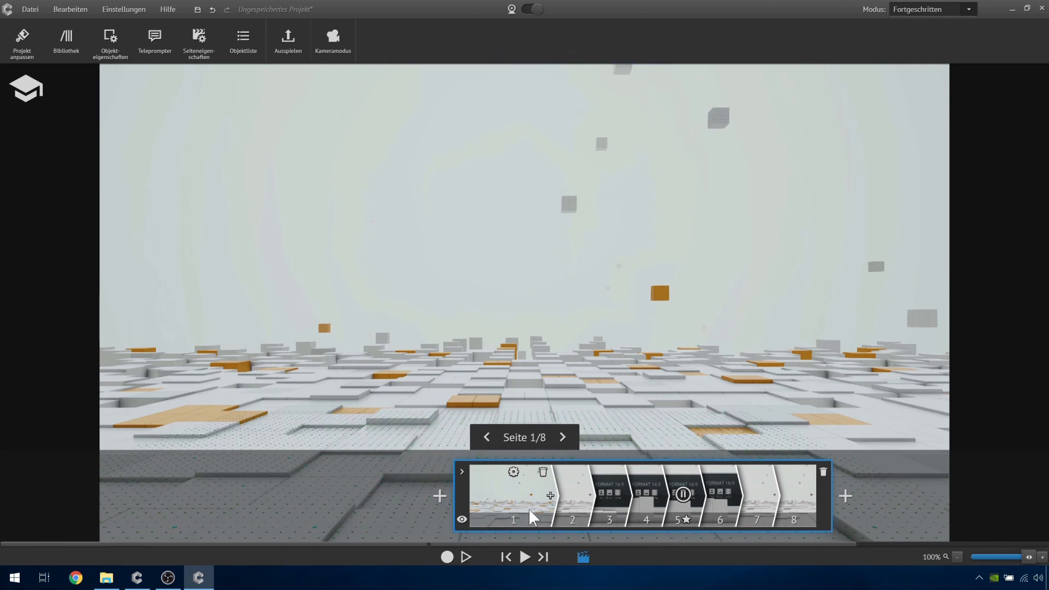
{"action": "left_click", "coordinate": [577, 483]}
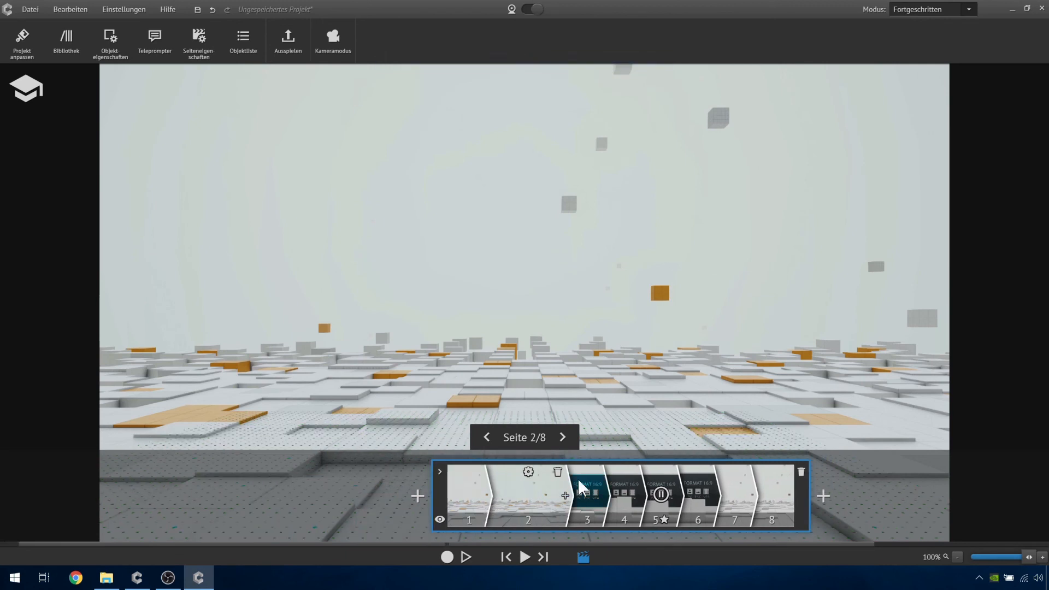
{"action": "left_click", "coordinate": [524, 557]}
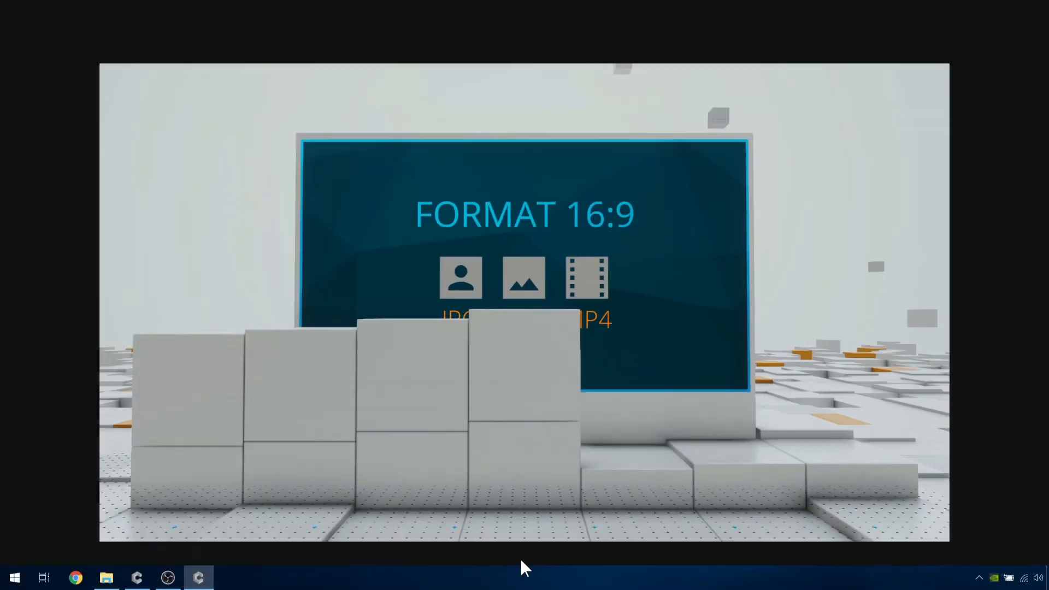
- Go through pages 3 to 8 one by one to examine how the chapter's media board and text block animate
{"action": "left_click", "coordinate": [466, 474]}
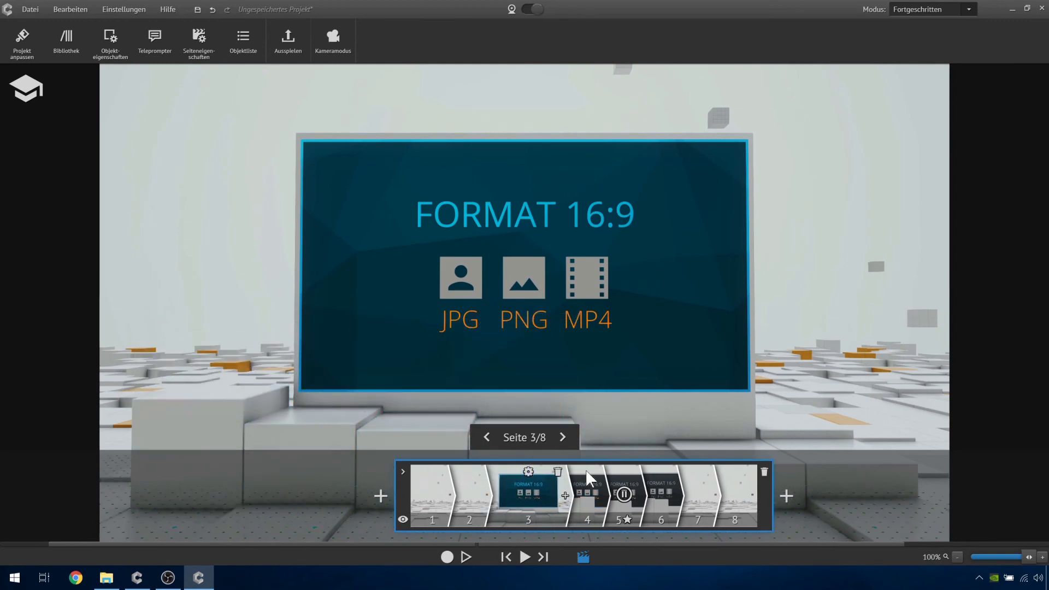
{"action": "left_click", "coordinate": [588, 484]}
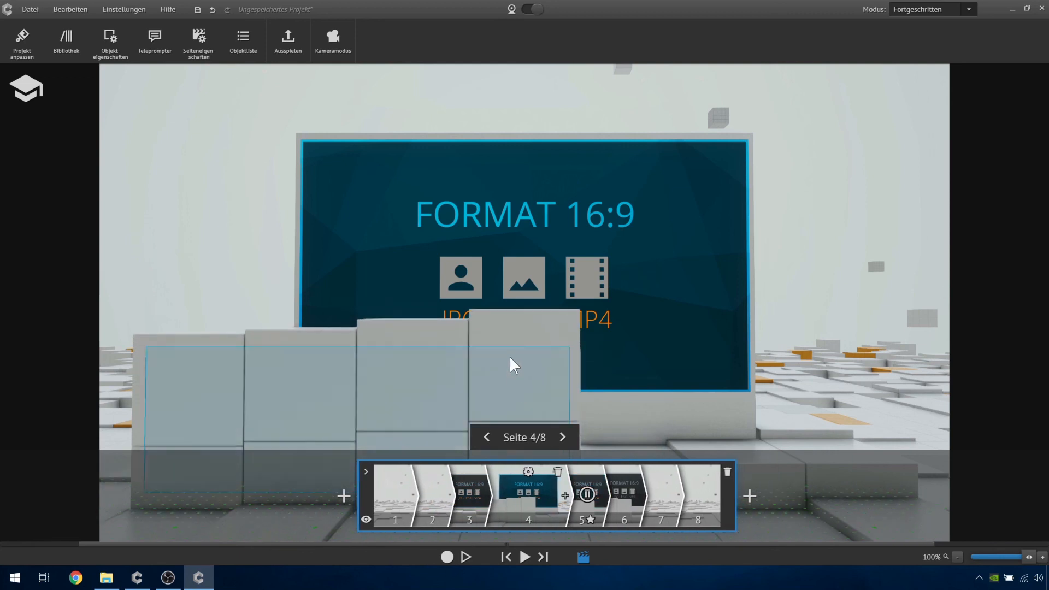
{"action": "left_click", "coordinate": [594, 479]}
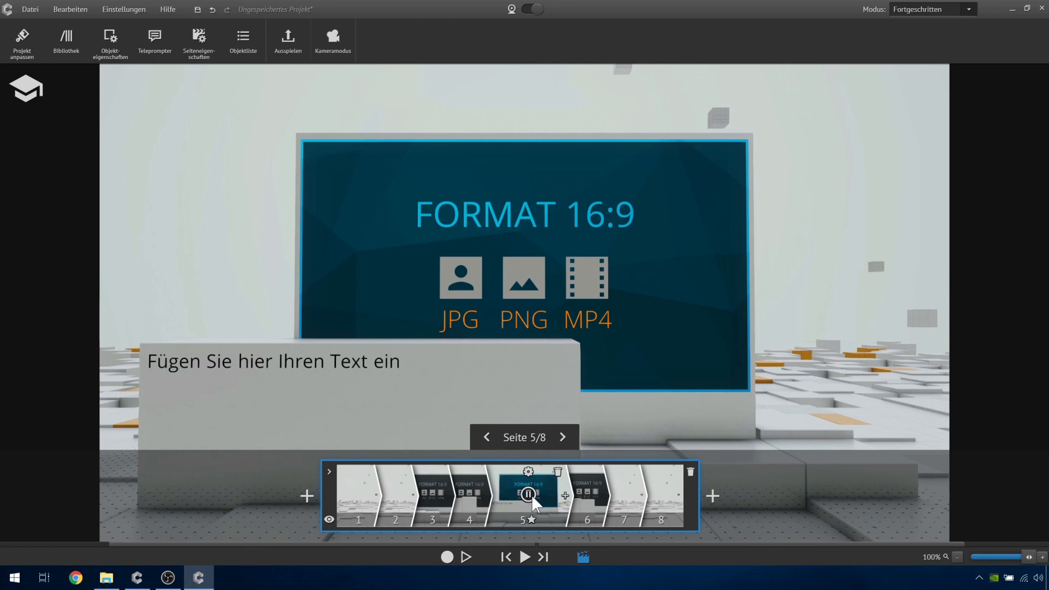
{"action": "left_click", "coordinate": [594, 488]}
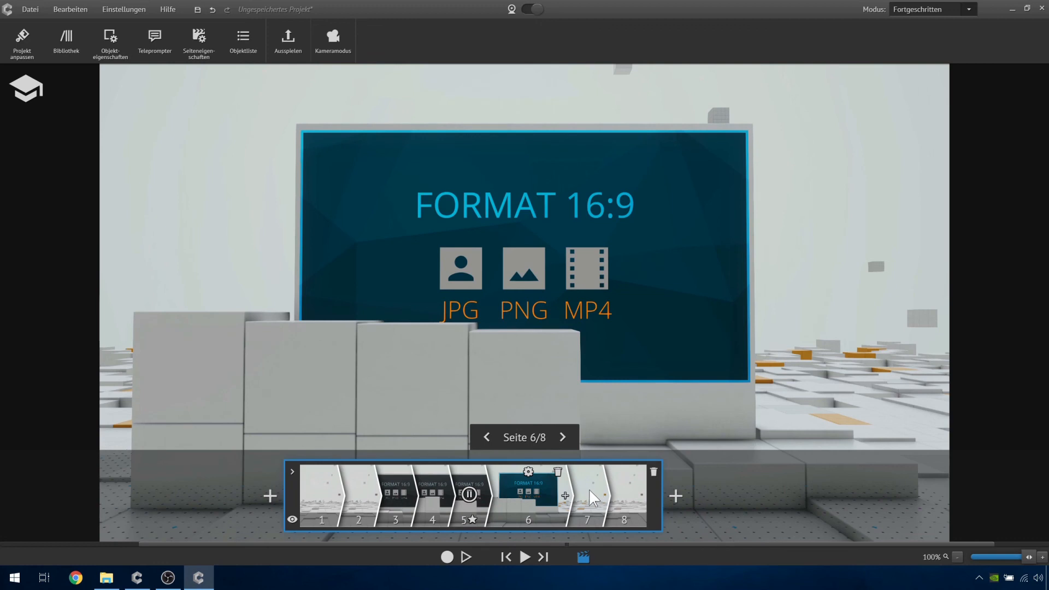
{"action": "left_click", "coordinate": [589, 489]}
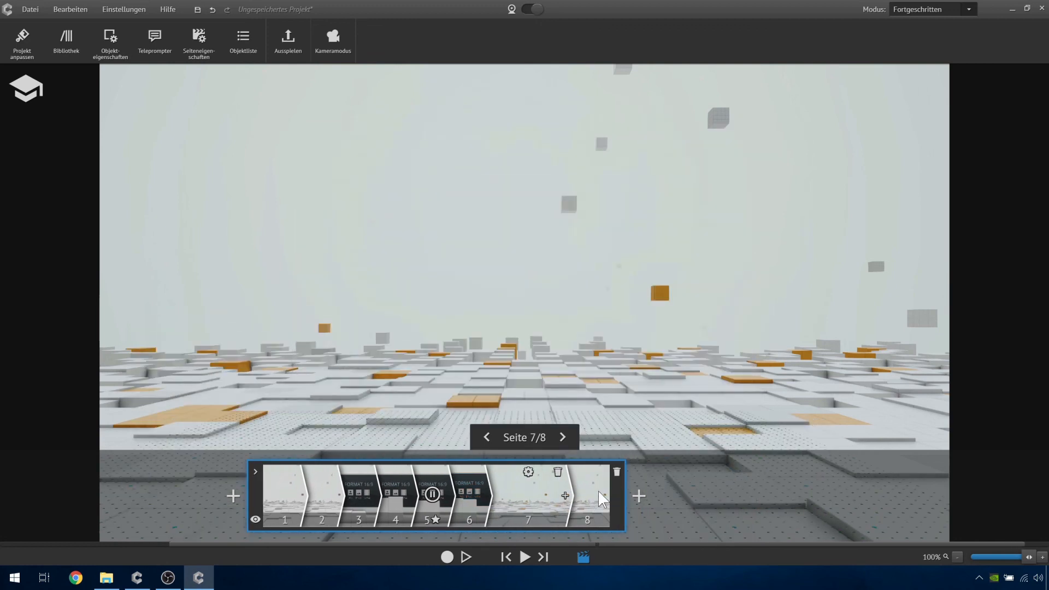
{"action": "left_click", "coordinate": [598, 491]}
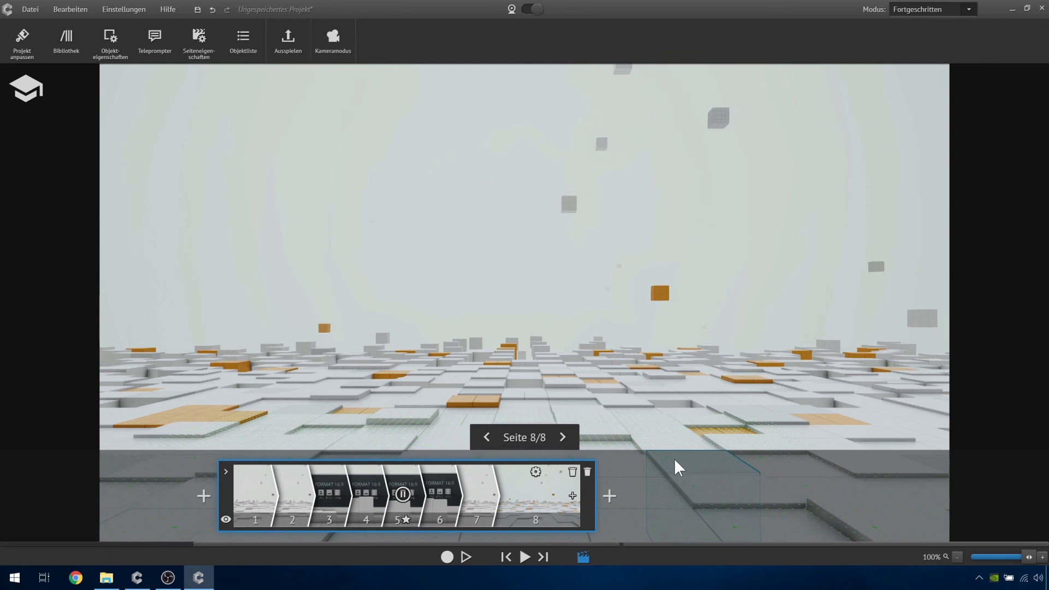